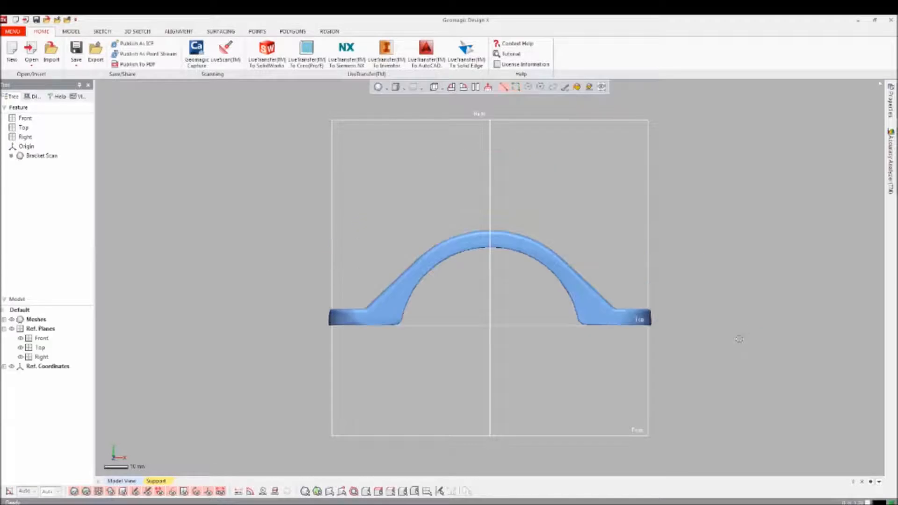
right_click_drag(434, 340, 555, 426)
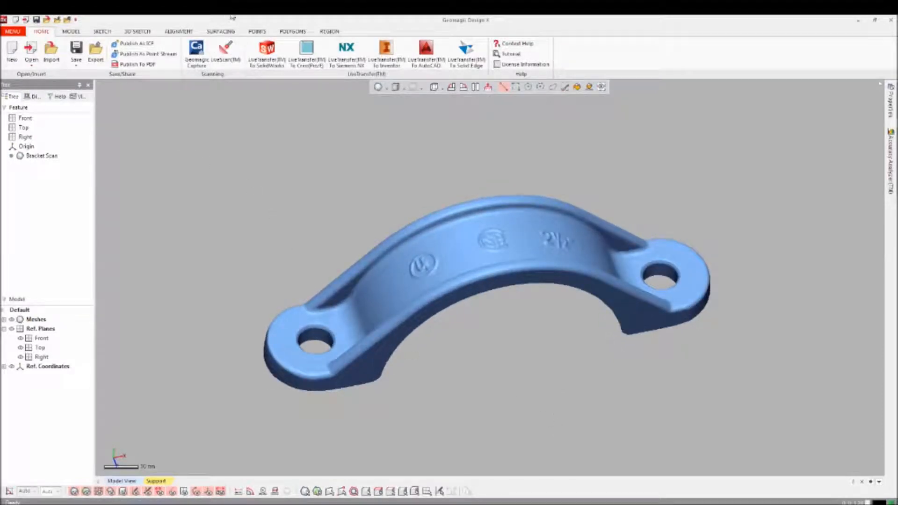
left_click(80, 31)
left_click(101, 32)
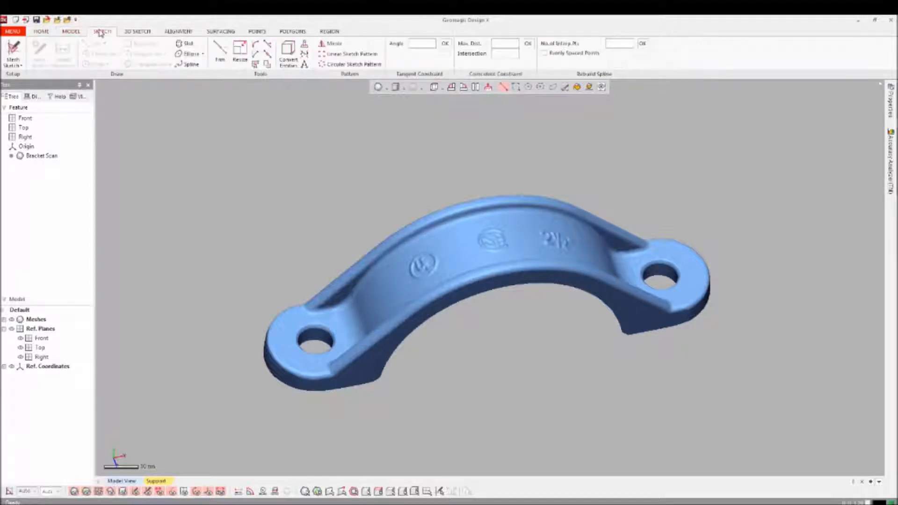
left_click(127, 33)
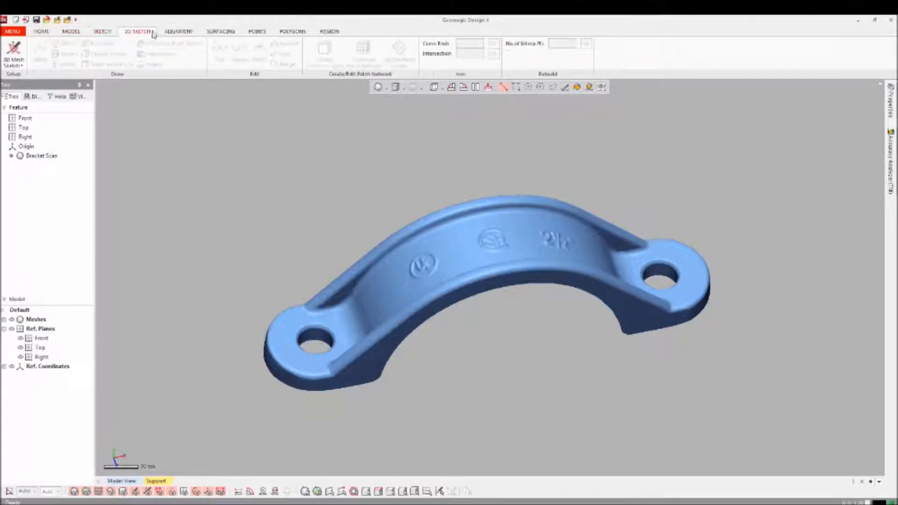
left_click(178, 33)
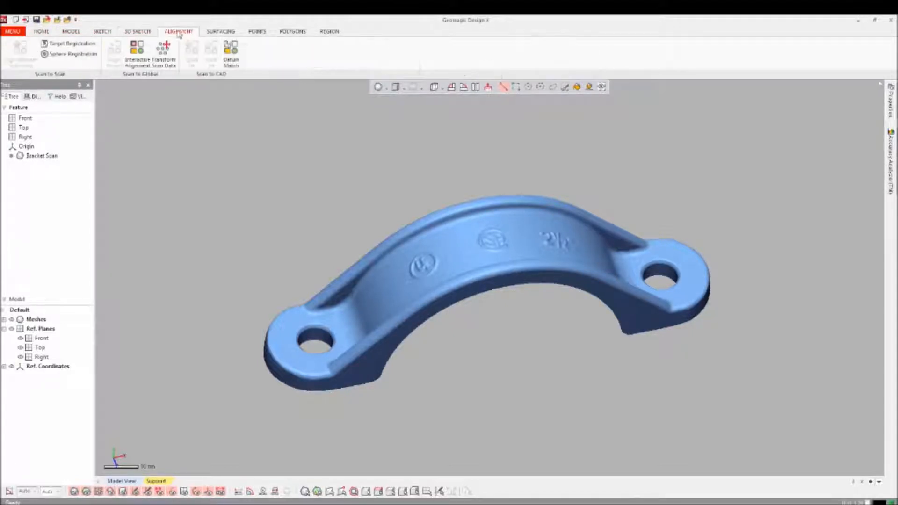
left_click(221, 32)
left_click(257, 33)
left_click(292, 32)
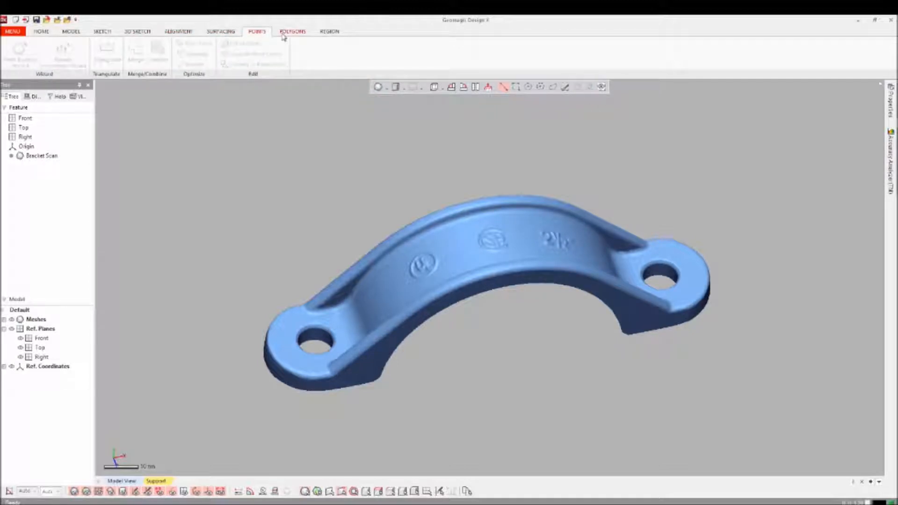
- Auto-segment the bracket scan mesh into geometry regions using the default settings
left_click(325, 35)
left_click(18, 58)
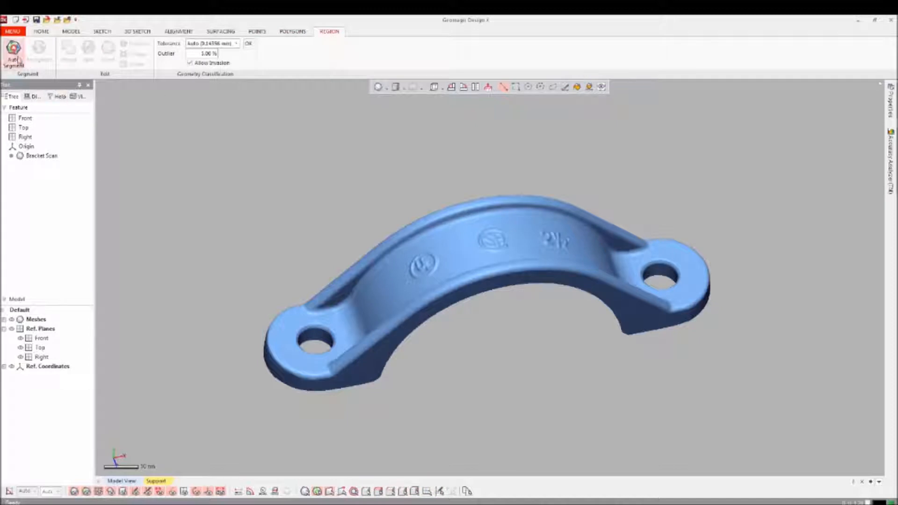
left_click(207, 92)
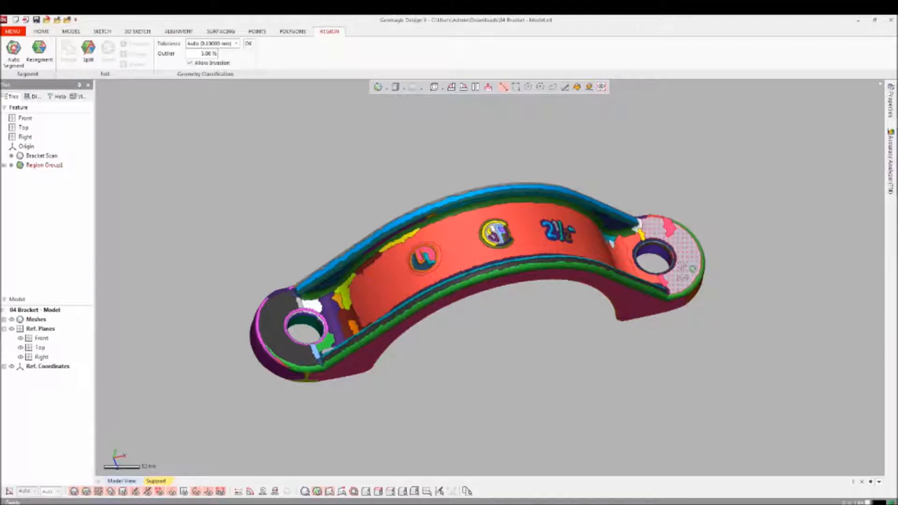
right_click_drag(591, 360, 501, 124)
right_click_drag(488, 336, 493, 405)
- Create a separate solid block with the Extrusion Wizard from the bracket's flat side face, using the flat underside region for the sides
left_click(71, 32)
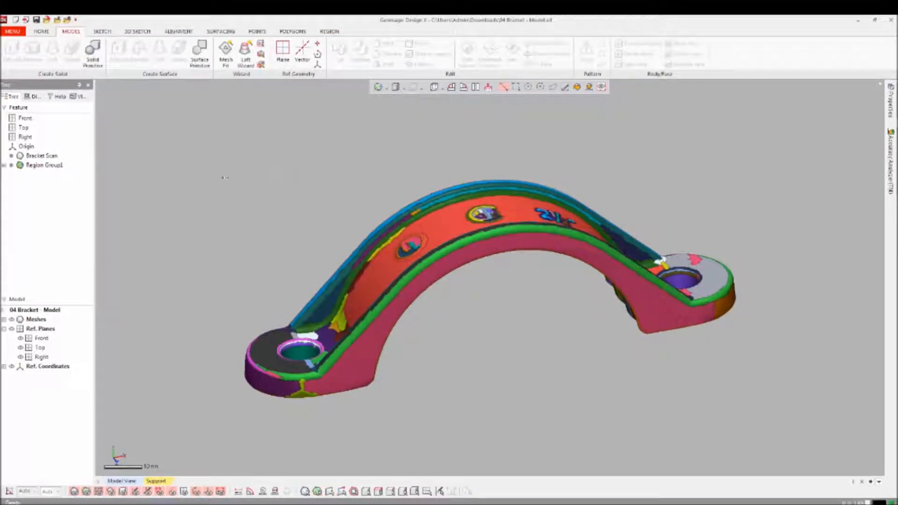
left_click(368, 340)
right_click(368, 341)
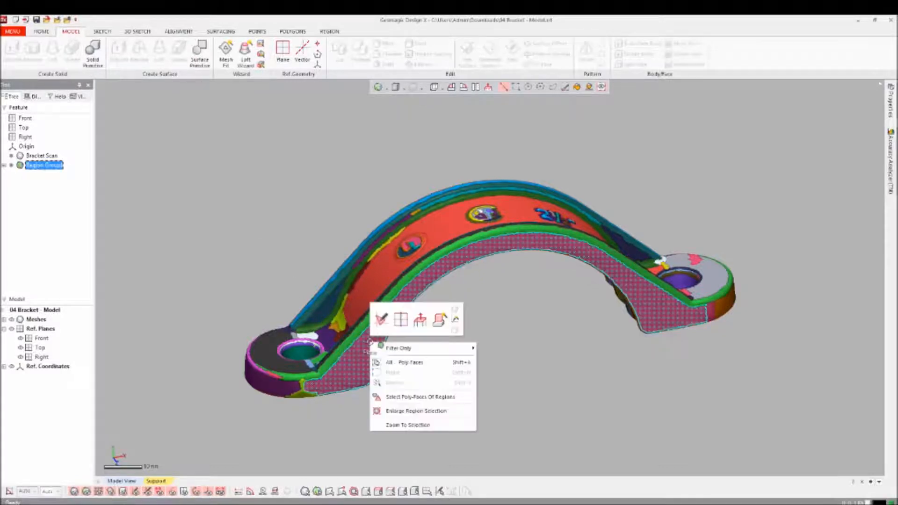
left_click(437, 322)
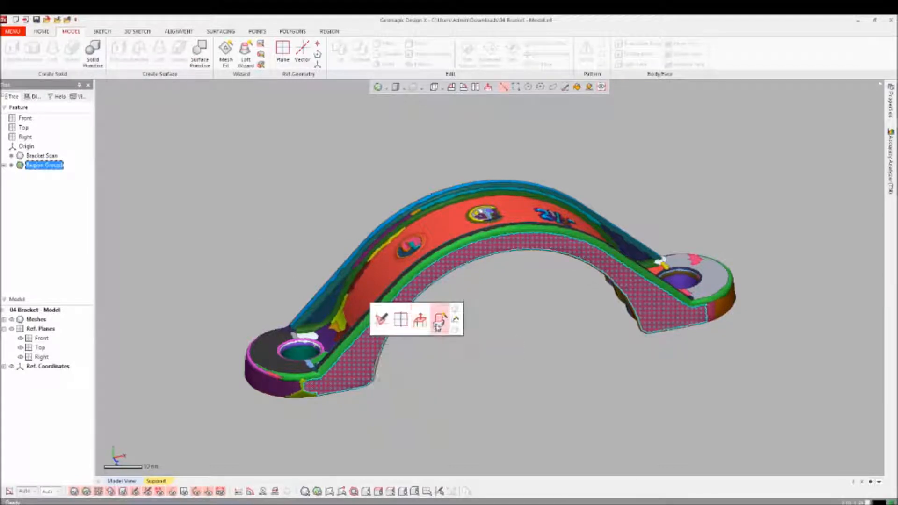
right_click_drag(432, 321, 475, 208)
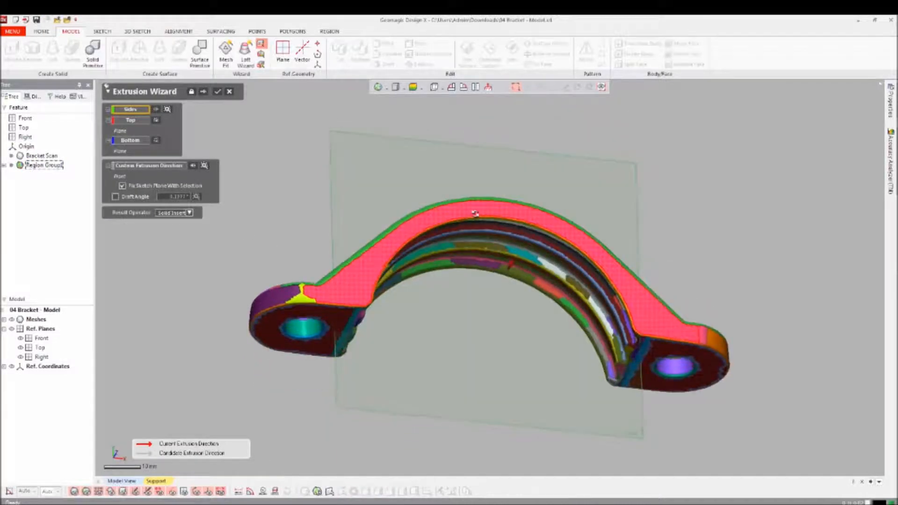
left_click(341, 320)
mouse_move(341, 320)
right_mouse_down()
mouse_move(513, 300)
mouse_move(526, 390)
right_mouse_up()
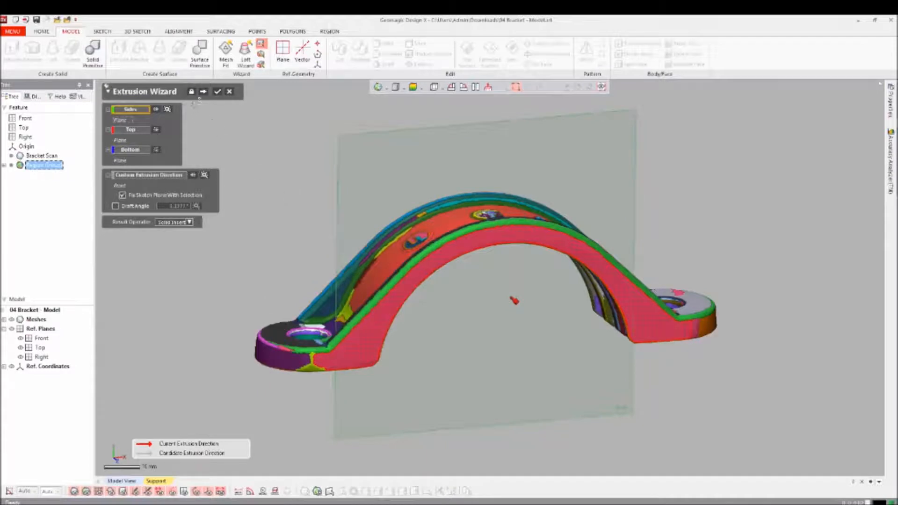
left_click(203, 91)
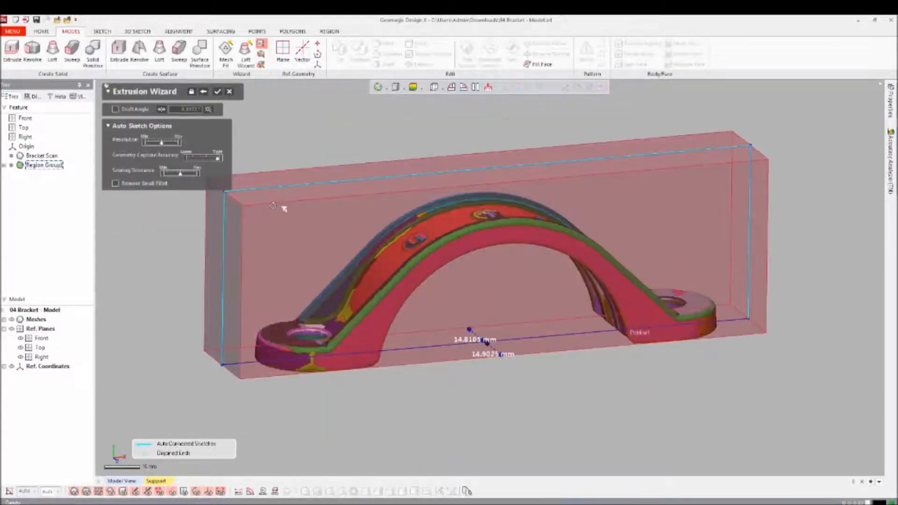
right_click_drag(387, 263, 403, 163)
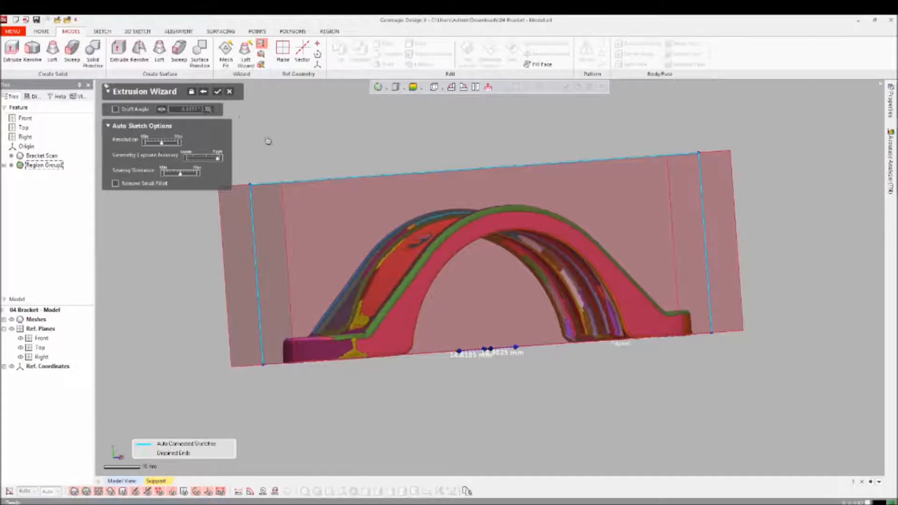
key("Return")
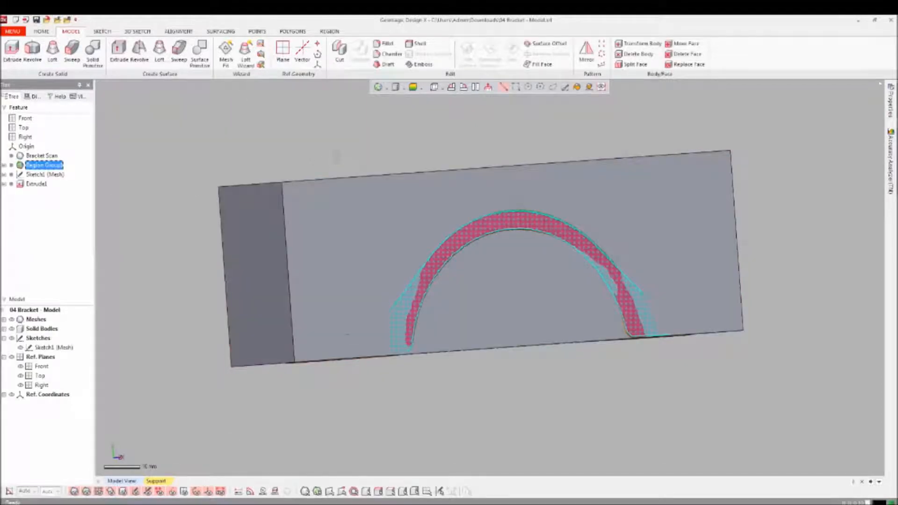
- Hide the solid body and start the Revolution Wizard from a cylindrical groove region inside the bracket's arch
right_click_drag(383, 203, 377, 173)
key("ctrl+5")
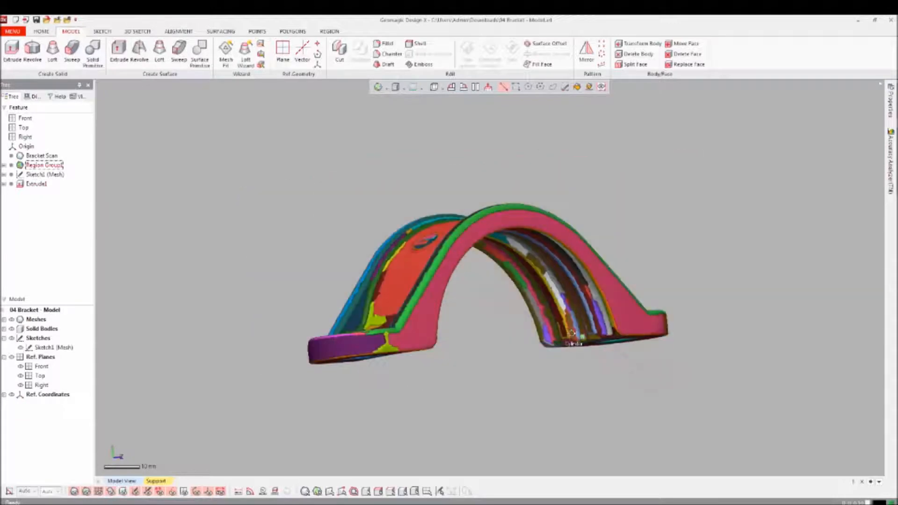
scroll(572, 333, "up", 3)
right_click_drag(567, 321, 481, 224)
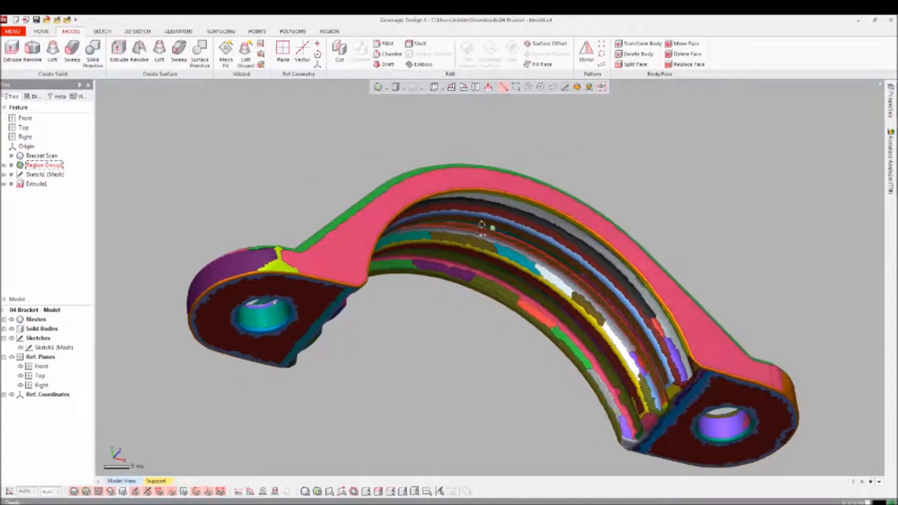
left_click(481, 224)
right_click(482, 225)
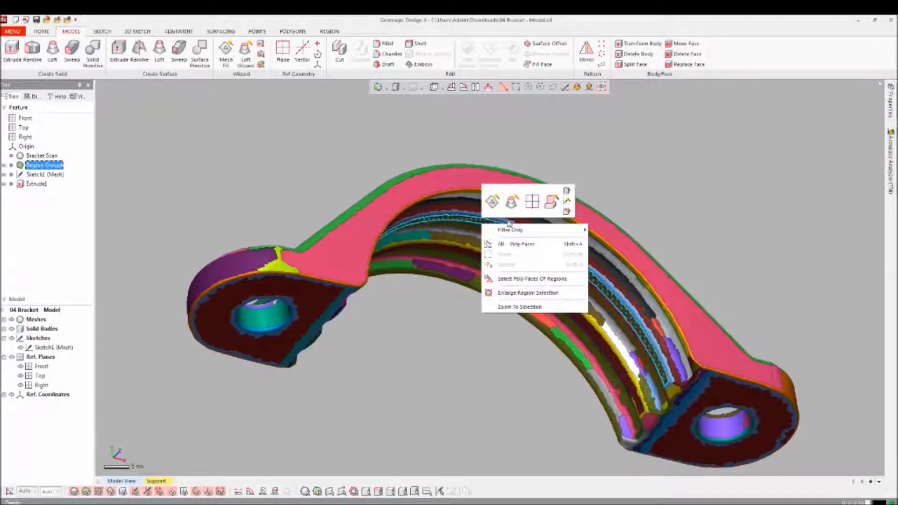
left_click(552, 202)
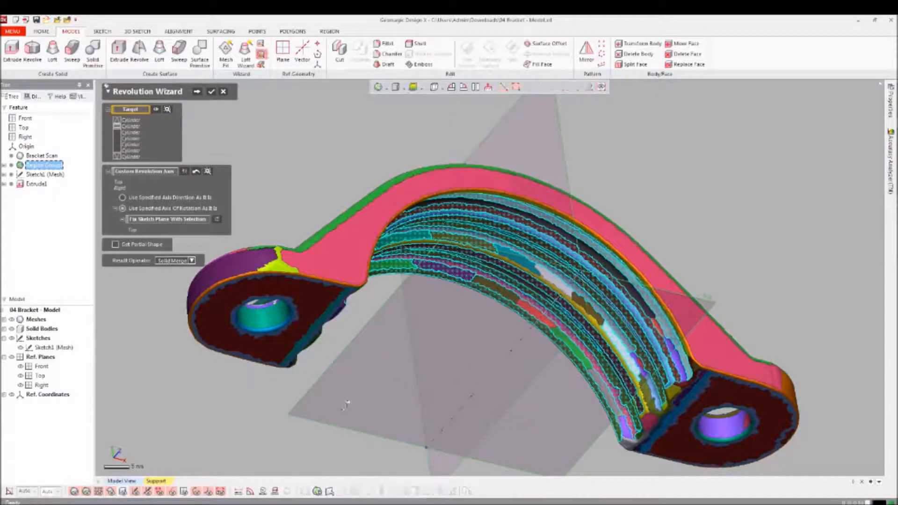
right_click_drag(505, 212, 434, 209)
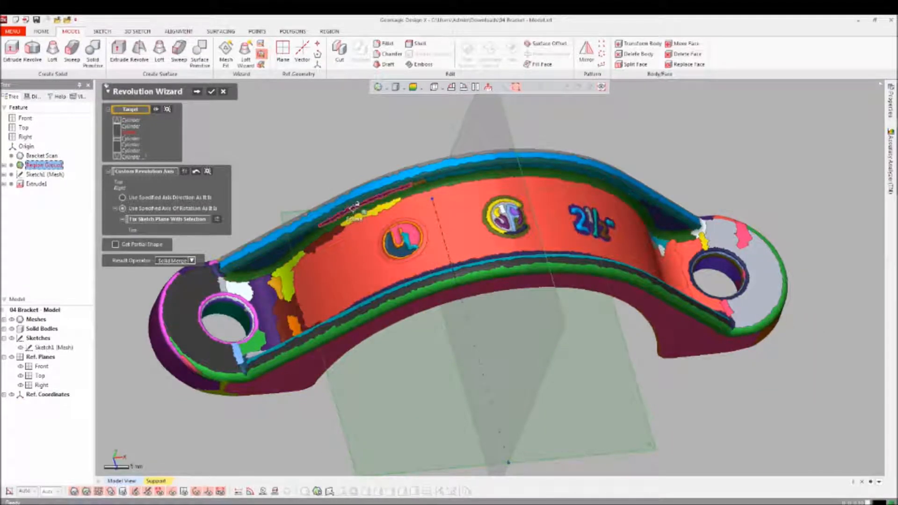
- Set the revolution axis option to Use Specified Axis Direction As It Is
scroll(533, 356, "down", 1)
key("ctrl+1")
key("ctrl+2")
mouse_move(536, 350)
right_mouse_down()
mouse_move(542, 382)
mouse_move(472, 168)
mouse_move(448, 296)
mouse_move(463, 257)
right_mouse_up()
scroll(469, 303, "up", 2)
left_click(123, 197)
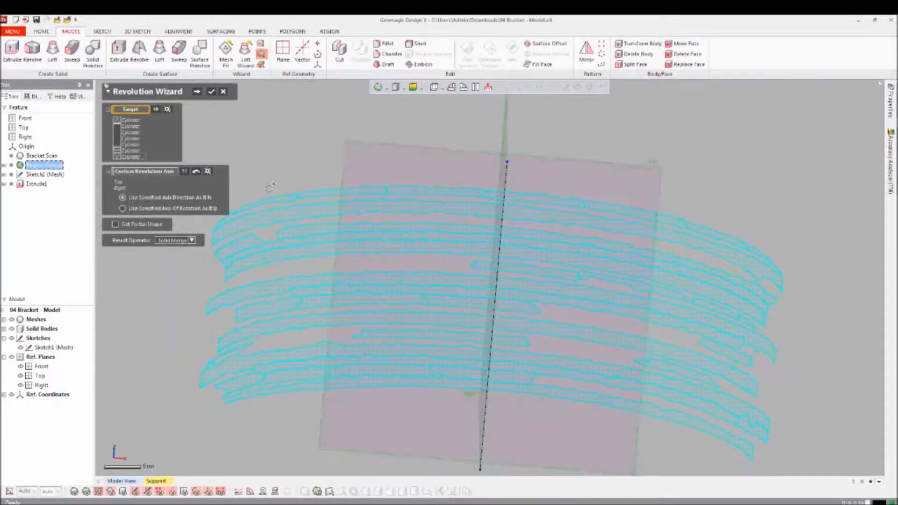
- Add the missing groove regions on the inside of the arch to the revolution target
key("ctrl+1")
key("ctrl+2")
left_click(356, 218)
left_click(312, 224)
key("ctrl+1")
key("ctrl+2")
key("ctrl+1")
key("ctrl+2")
left_click(406, 260)
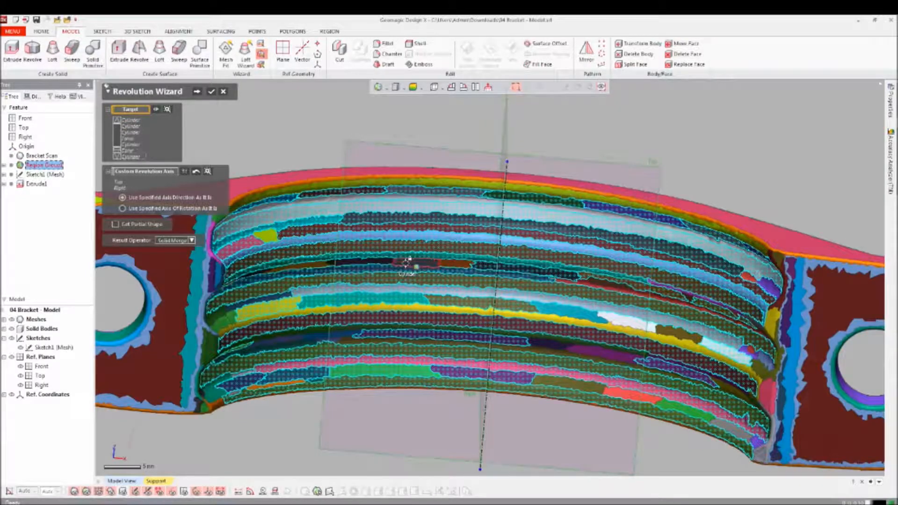
left_click(403, 345)
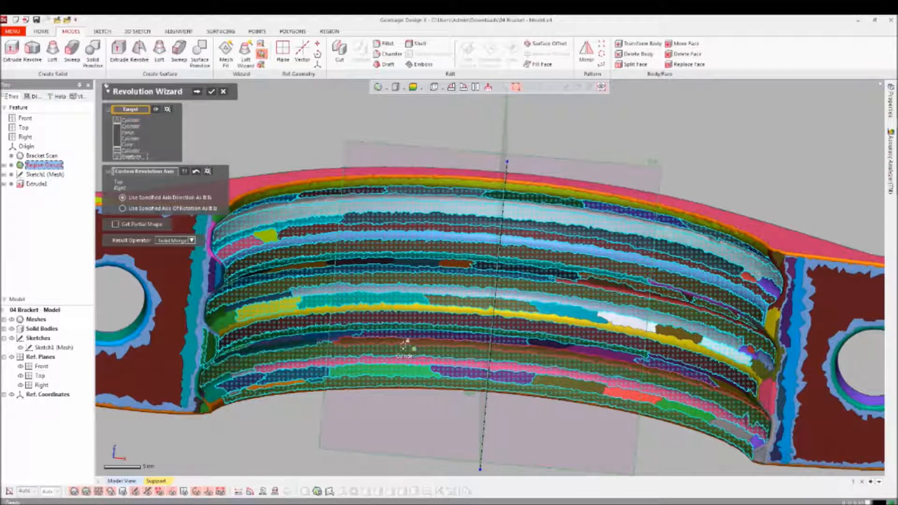
left_click(391, 180)
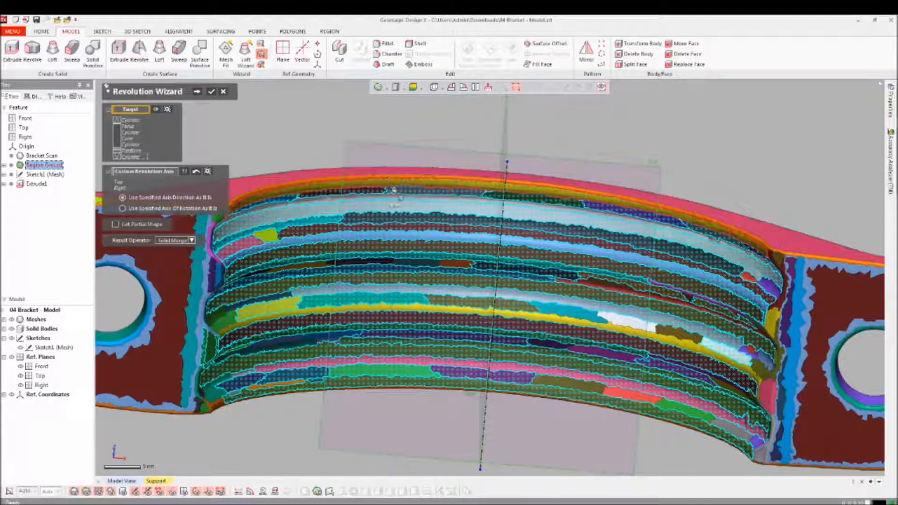
- Set the revolution result to Solid Cut, generate the profile and cut the full revolution from the block
scroll(461, 237, "down", 4)
key("ctrl+2")
right_click_drag(591, 344, 597, 301)
scroll(597, 301, "down", 1)
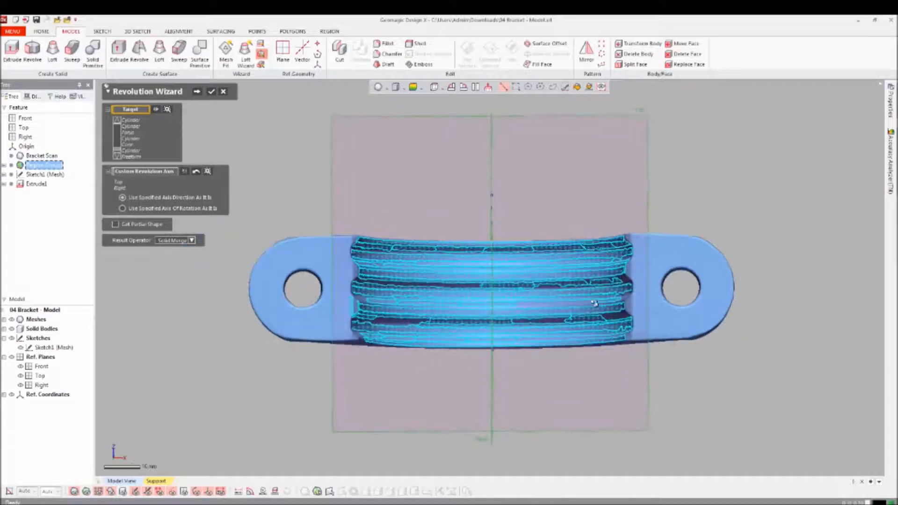
left_click(191, 240)
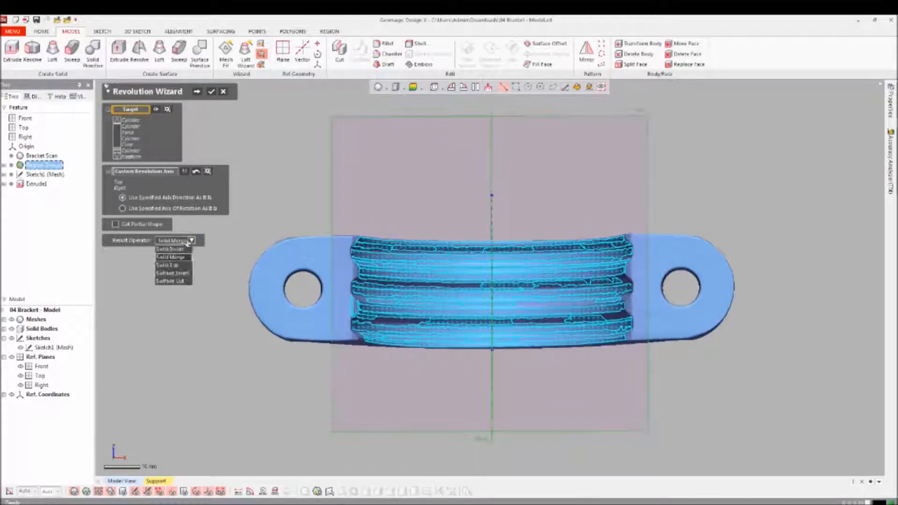
left_click(183, 265)
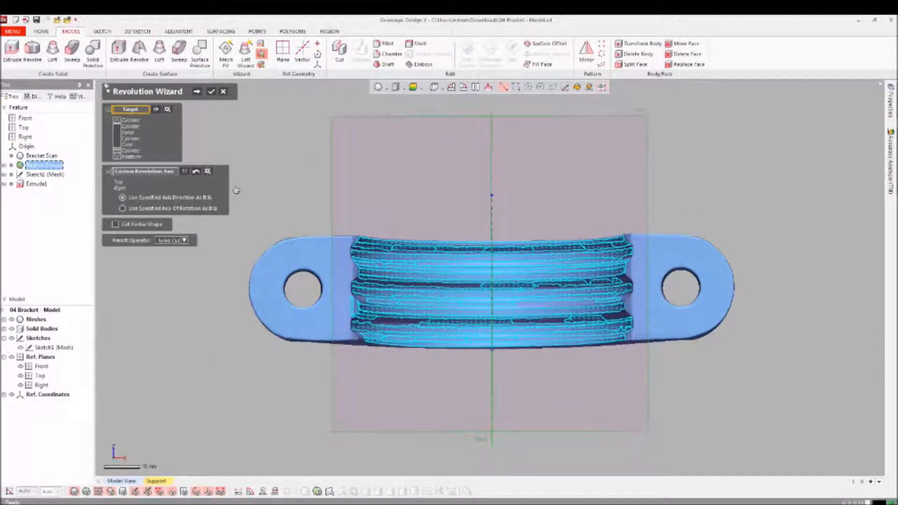
left_click(197, 92)
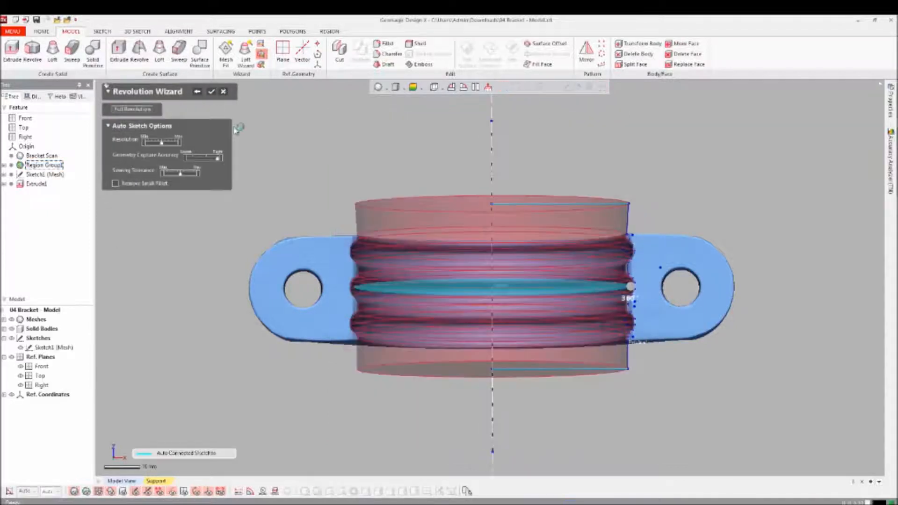
right_click_drag(477, 300, 530, 283)
left_click(211, 92)
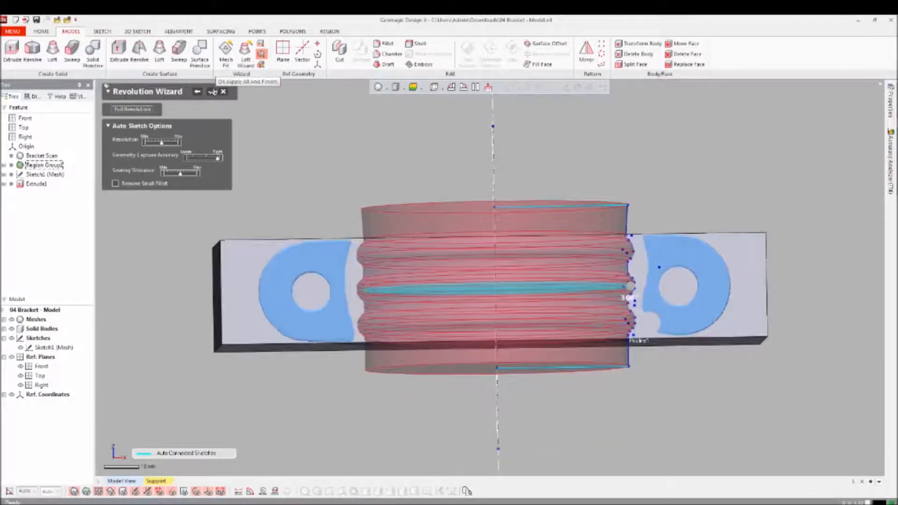
- Start another Extrusion Wizard from the bracket's flat side face and clear the automatically chosen side regions
right_click_drag(405, 169, 485, 275)
scroll(474, 227, "up", 5)
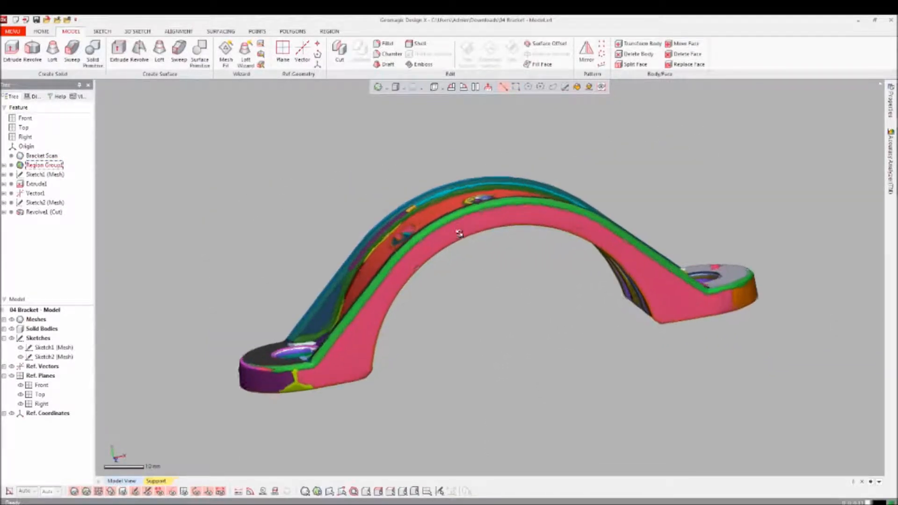
right_click_drag(475, 227, 477, 212)
left_click(461, 220)
right_click(459, 220)
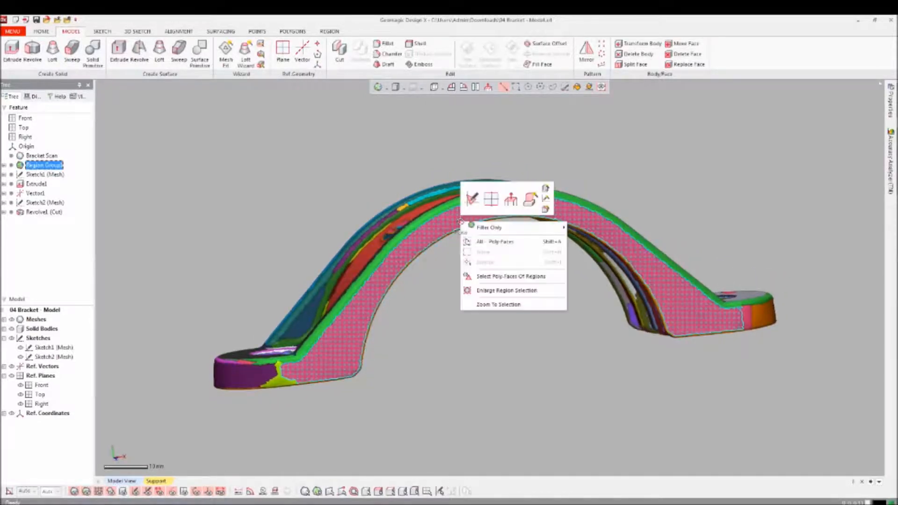
left_click(530, 199)
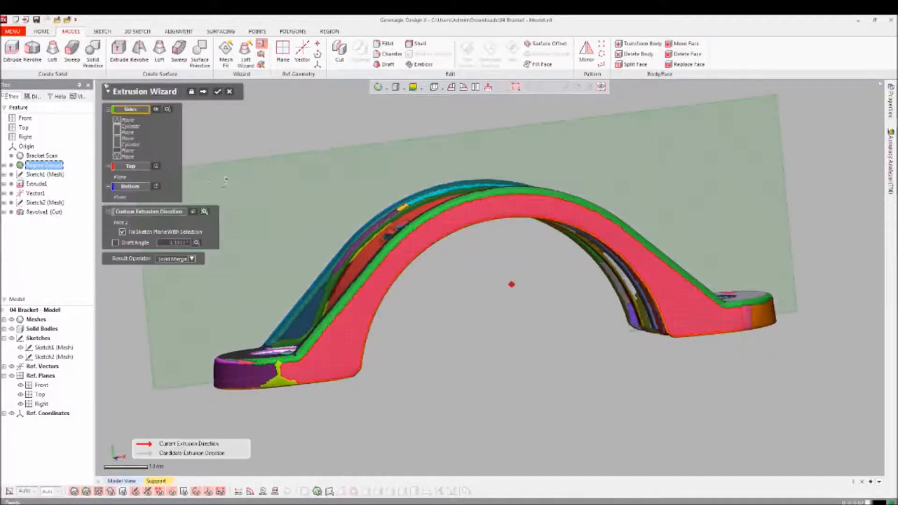
left_click(157, 109)
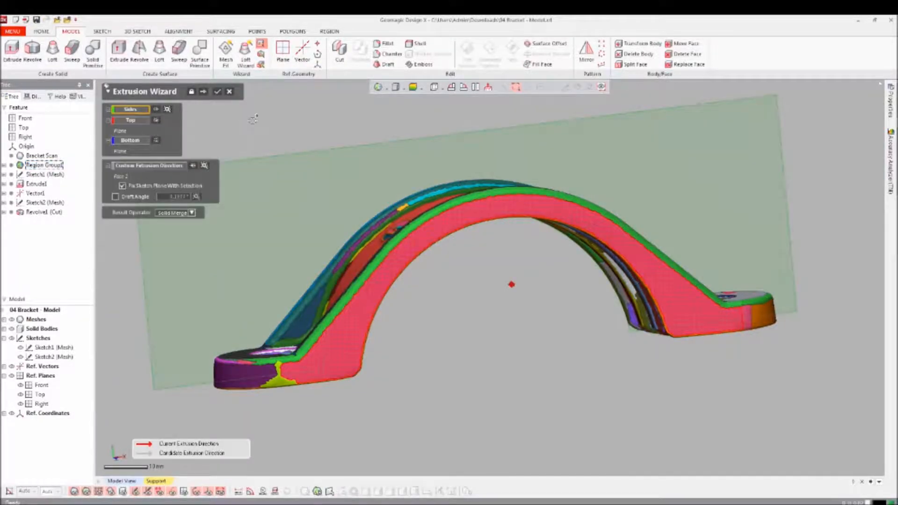
- Add the arch's upper rim regions and the flat top regions of both feet as the extrusion sides
right_click_drag(383, 144, 502, 222)
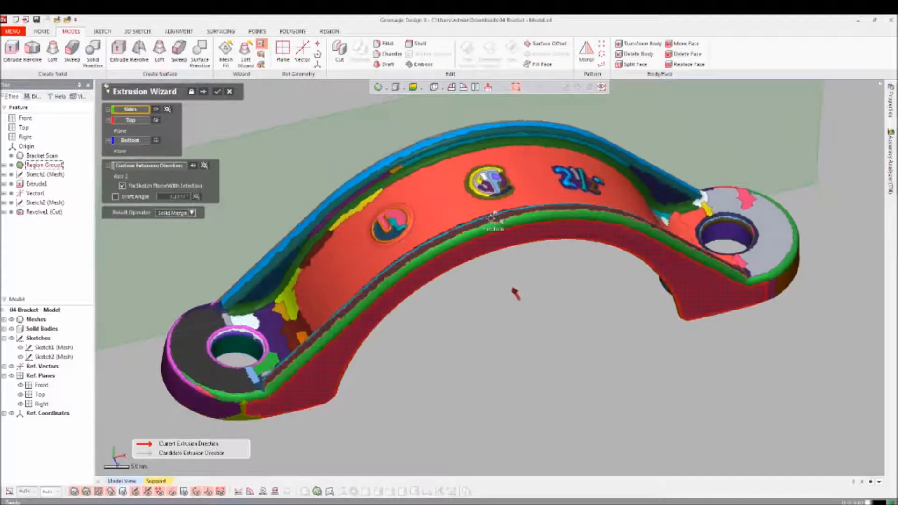
left_click(494, 216)
left_click(442, 134)
left_click(196, 322)
left_click(771, 236)
- Set a Solid Cut through all with no top or bottom, using the Front plane as extrusion direction, and generate the profile
left_click(191, 240)
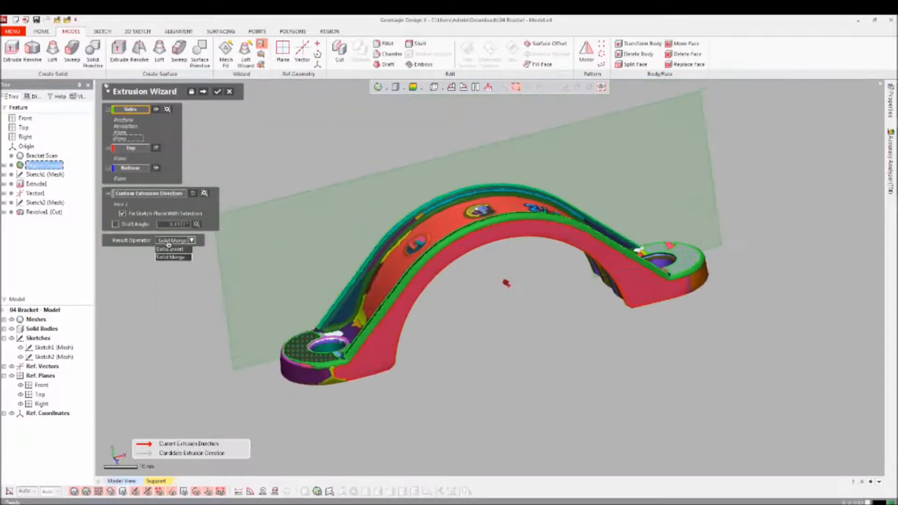
left_click(176, 270)
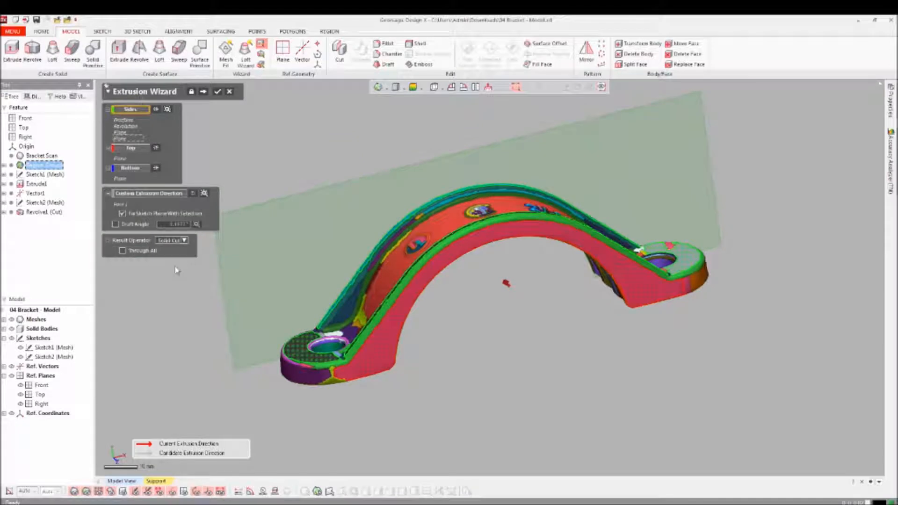
left_click(155, 148)
left_click(144, 176)
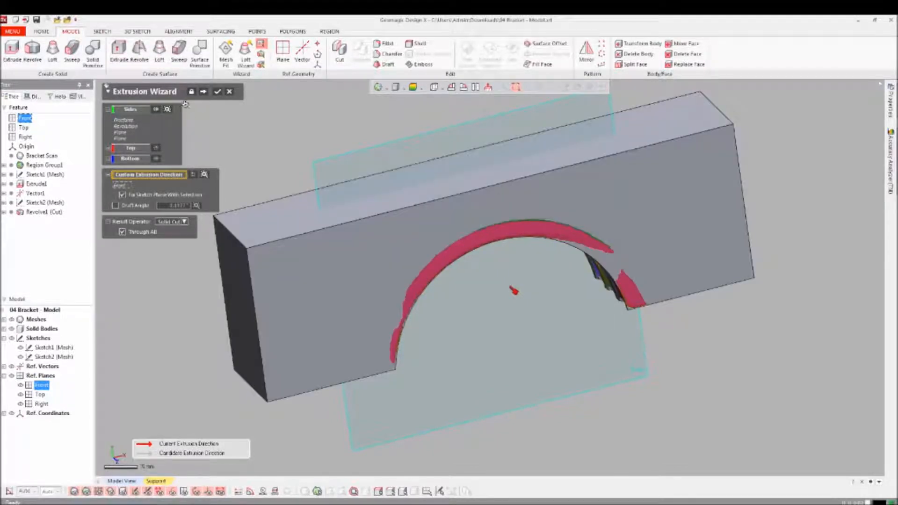
left_click(204, 92)
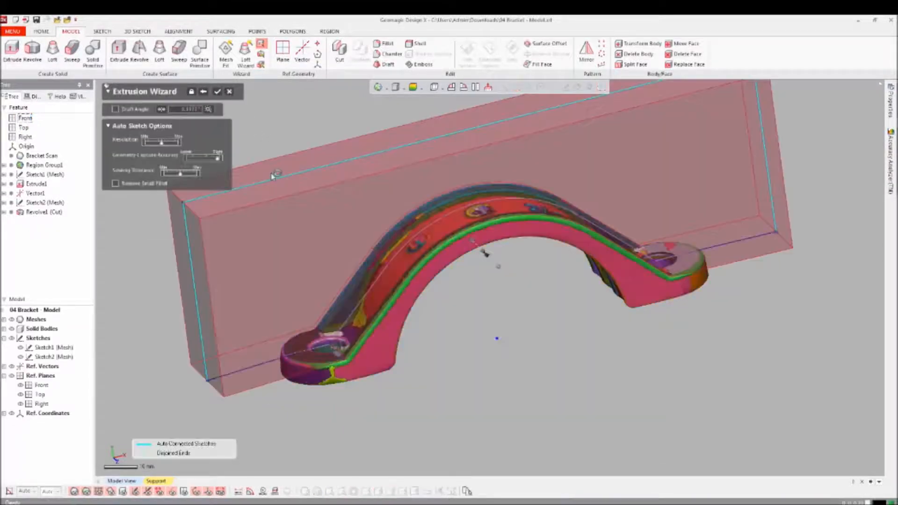
- Check the generated cut profile against the scan and complete the extrusion cut on the block
right_click_drag(419, 245, 515, 374)
right_click_drag(484, 333, 485, 355)
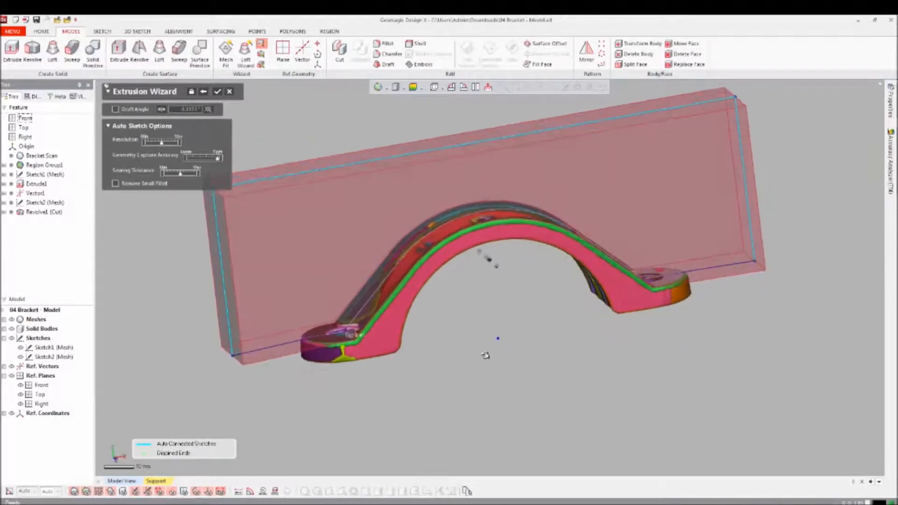
left_click(217, 92)
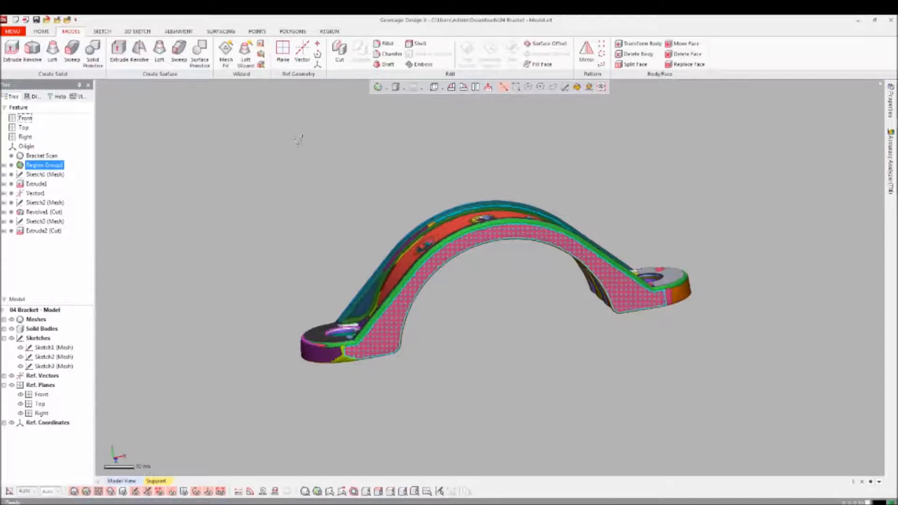
right_click_drag(356, 256, 600, 351)
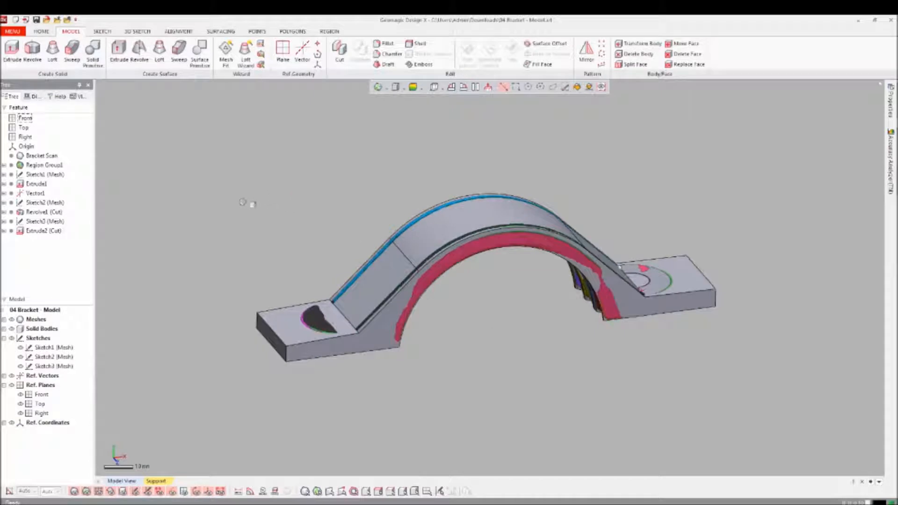
- Edit the extrusion cut's sketch and make the slanted profile lines above both feet horizontal
right_click(49, 223)
left_click(66, 226)
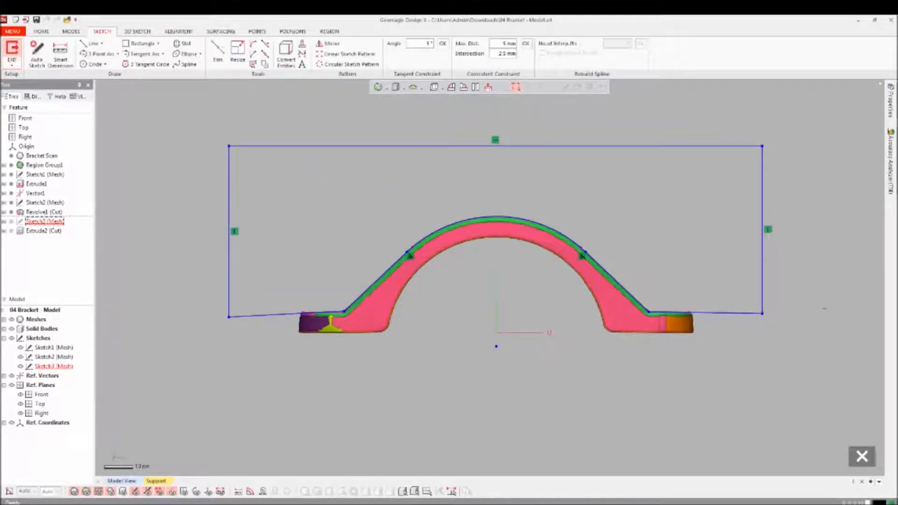
right_click(733, 310)
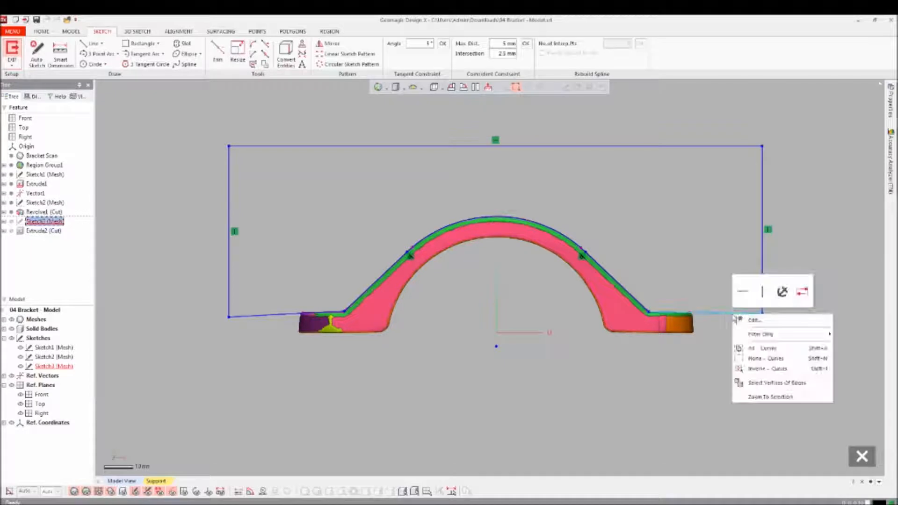
left_click(742, 292)
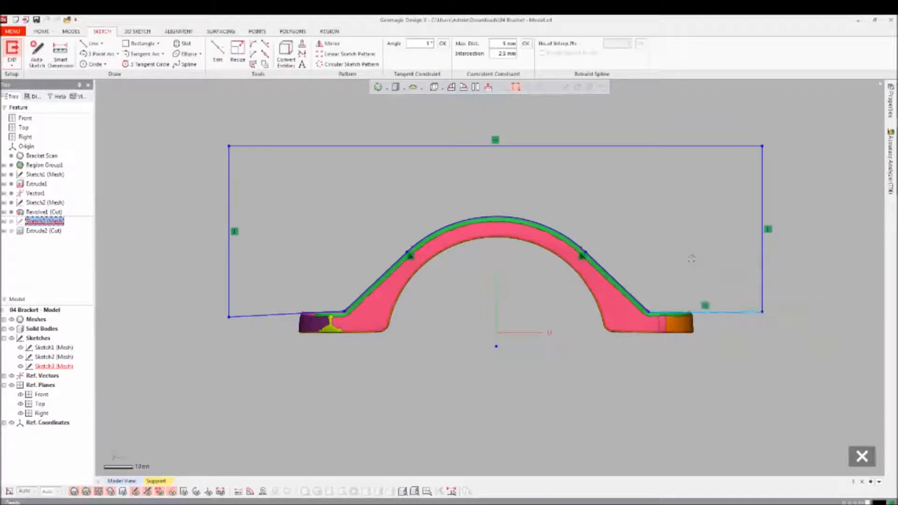
left_click(690, 258)
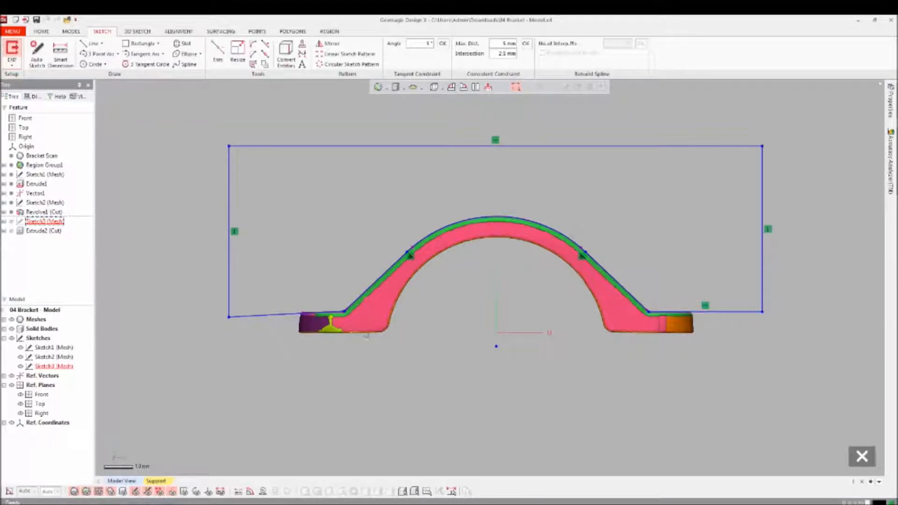
left_click_drag(229, 317, 231, 312)
right_click(248, 310)
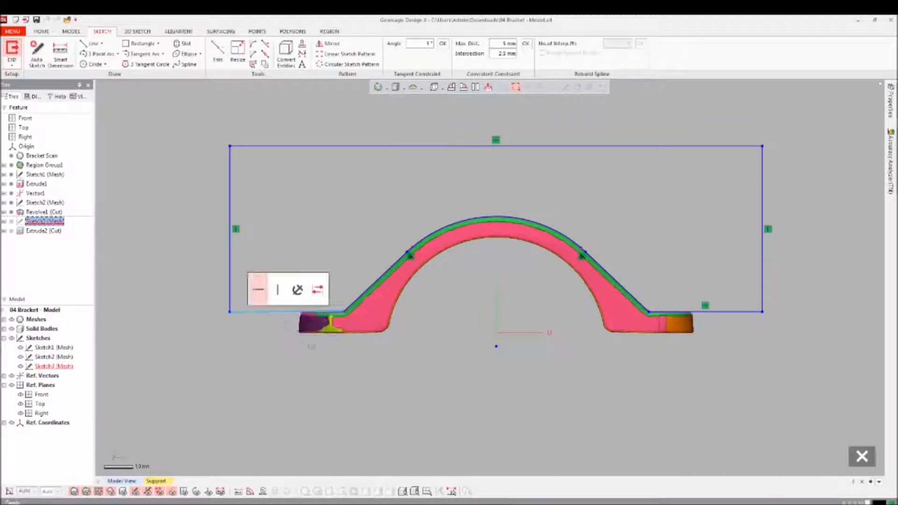
left_click(257, 290)
- Compare the corrected profile with the scan by toggling the mesh and region display, and exit the sketch
key("ctrl+1")
key("ctrl+2")
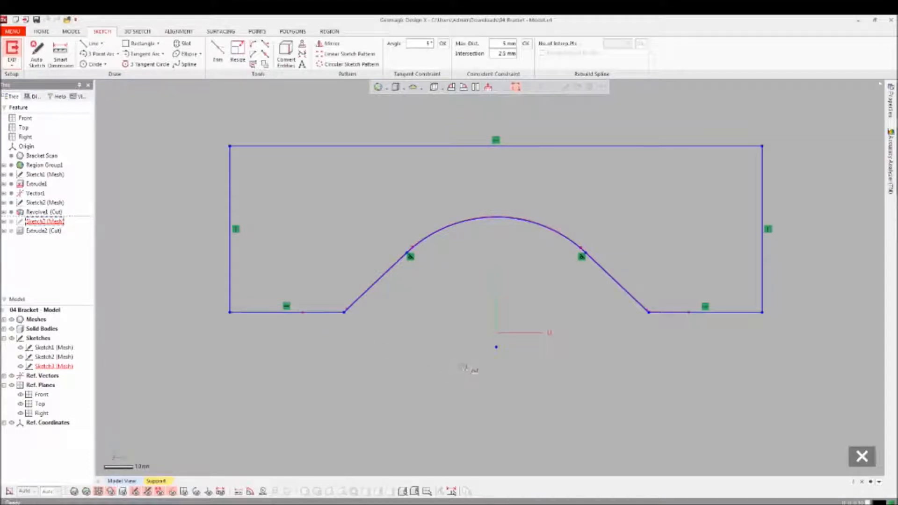
key("ctrl+1")
key("ctrl+2")
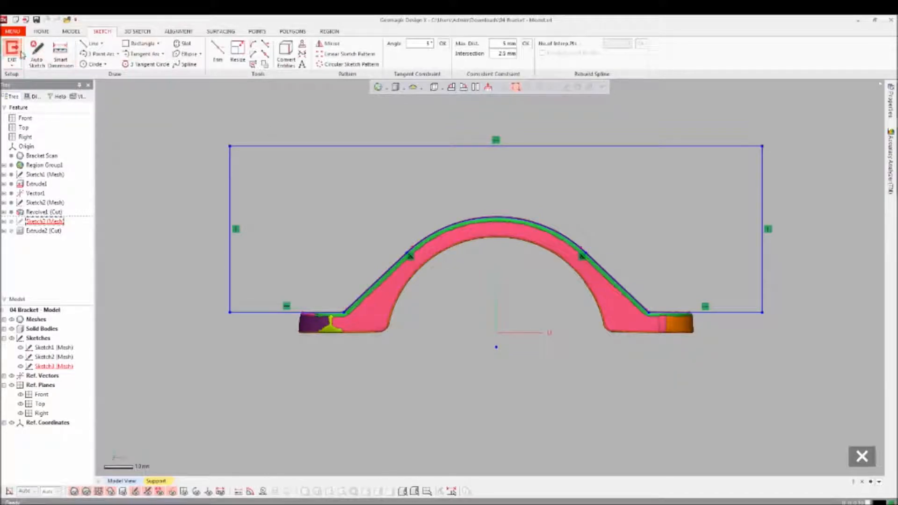
right_click(330, 365)
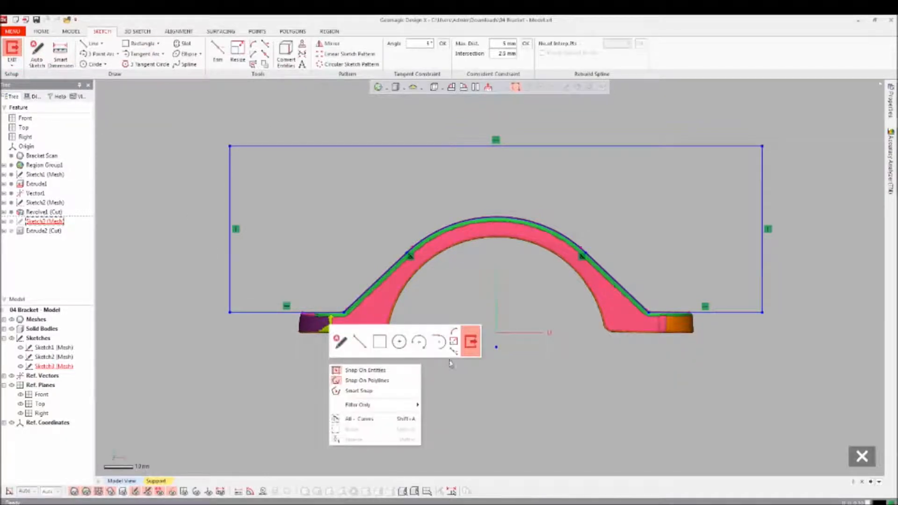
left_click(467, 352)
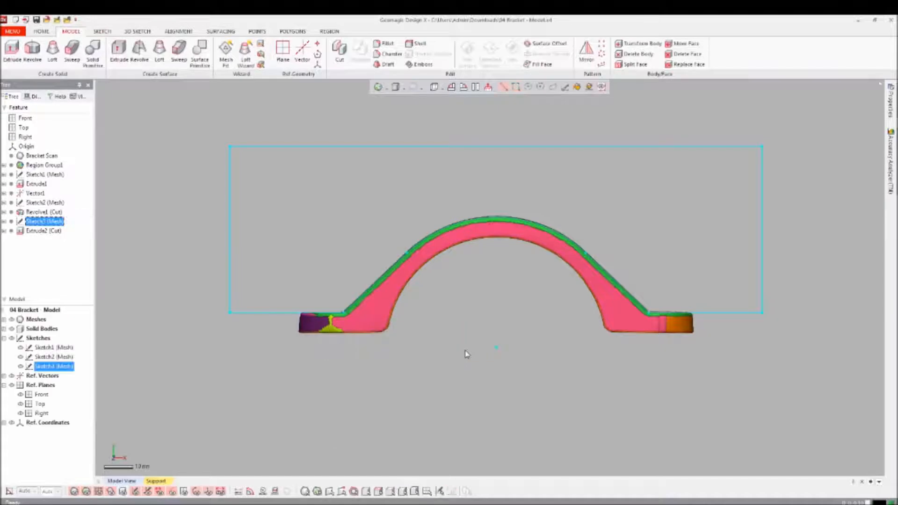
- Create a mesh sketch on the Front plane from the scan's section polyline
mouse_move(455, 314)
right_mouse_down()
mouse_move(499, 296)
mouse_move(531, 355)
mouse_move(575, 358)
right_mouse_up()
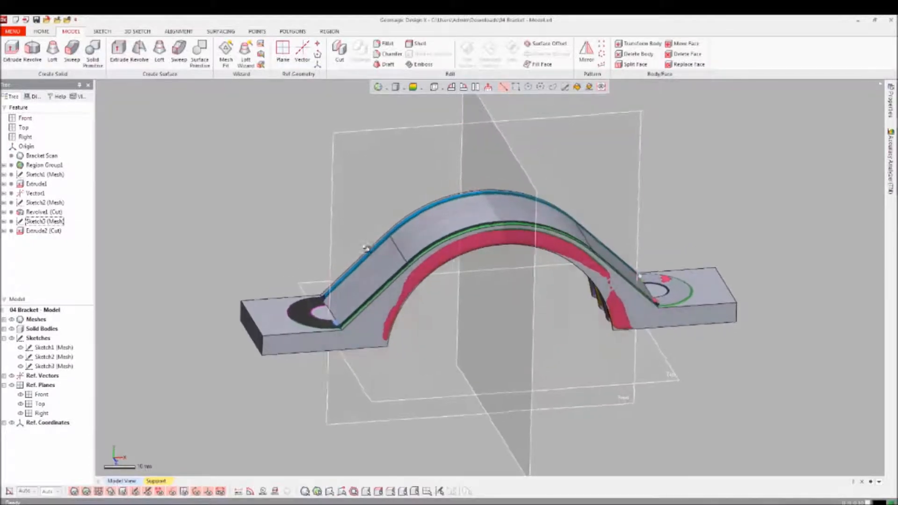
right_click(355, 163)
left_click(352, 139)
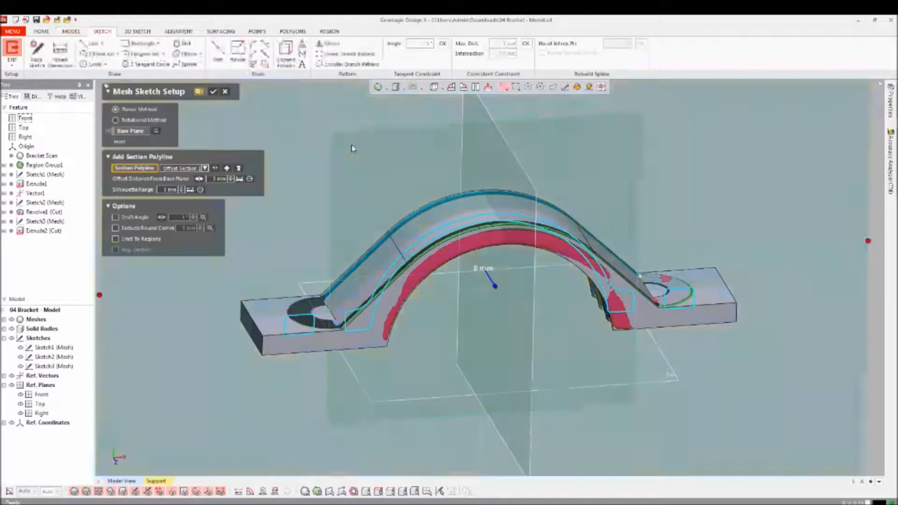
mouse_move(444, 199)
right_mouse_down()
mouse_move(456, 204)
mouse_move(482, 310)
mouse_move(458, 231)
right_mouse_up()
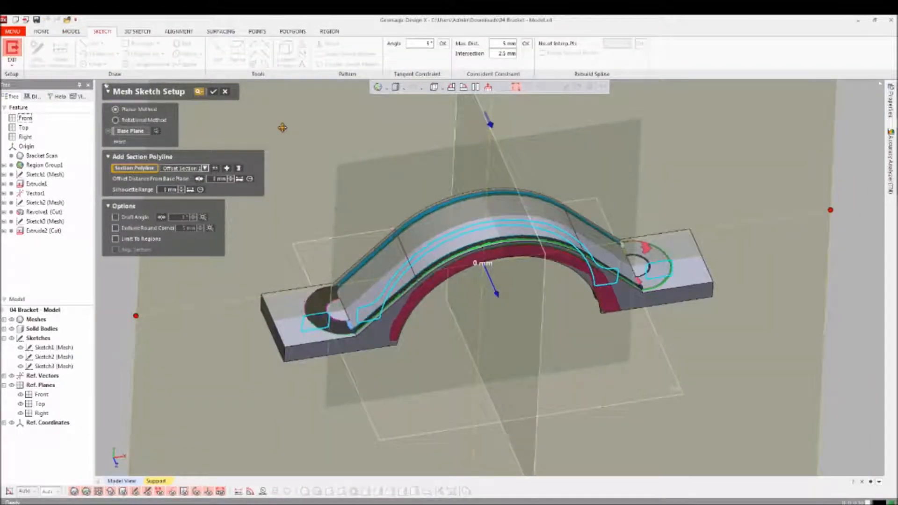
left_click(213, 92)
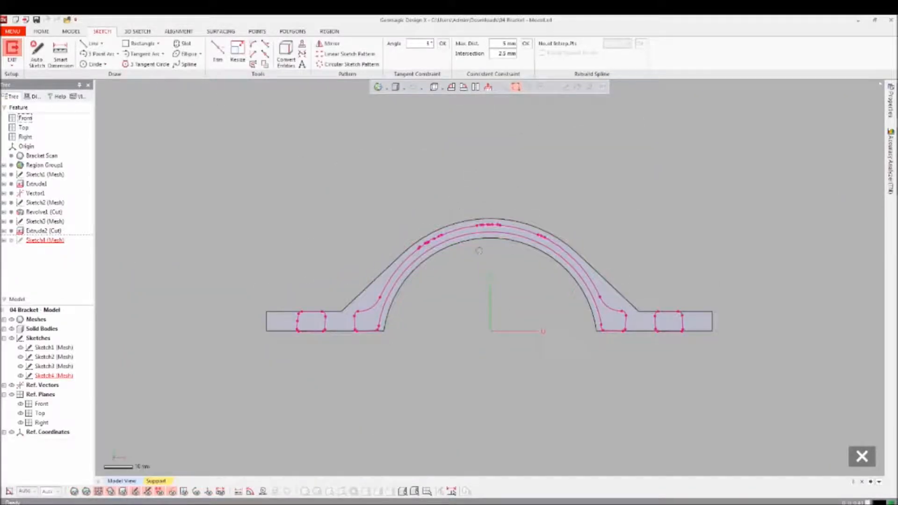
- Fit a circle to the outer arch polyline of the section, using its segments on both sides of the arch
scroll(482, 243, "up", 2)
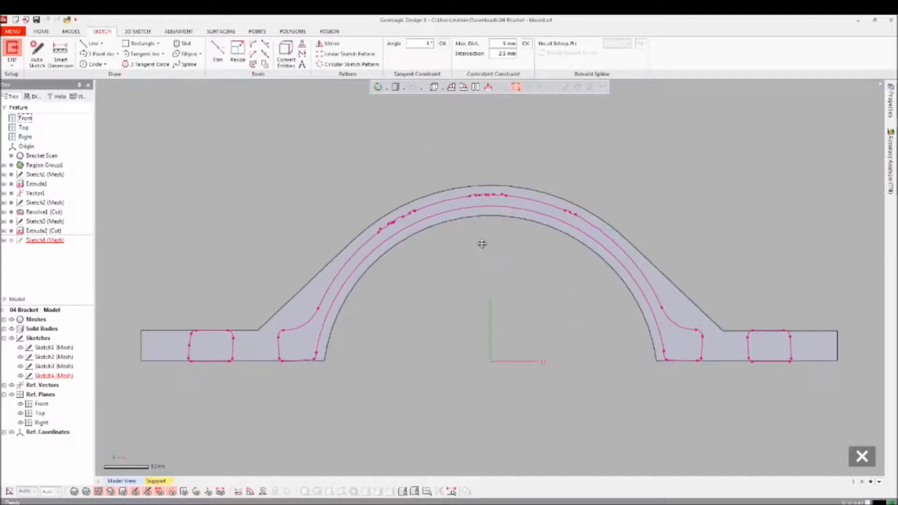
right_click(371, 192)
left_click(442, 162)
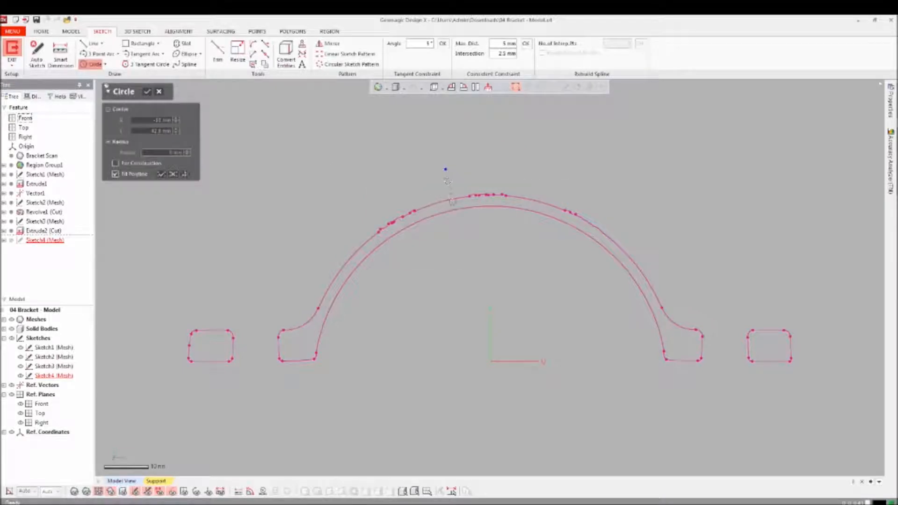
left_click(452, 201)
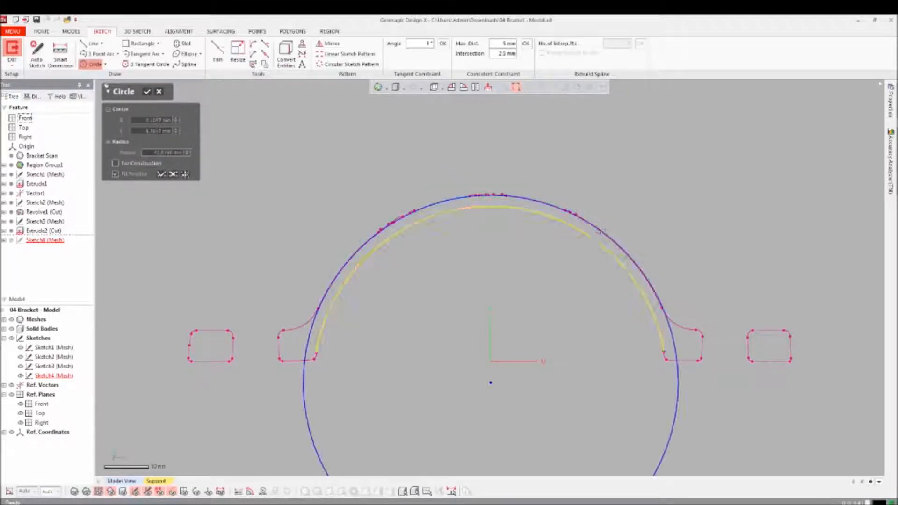
left_click(646, 270)
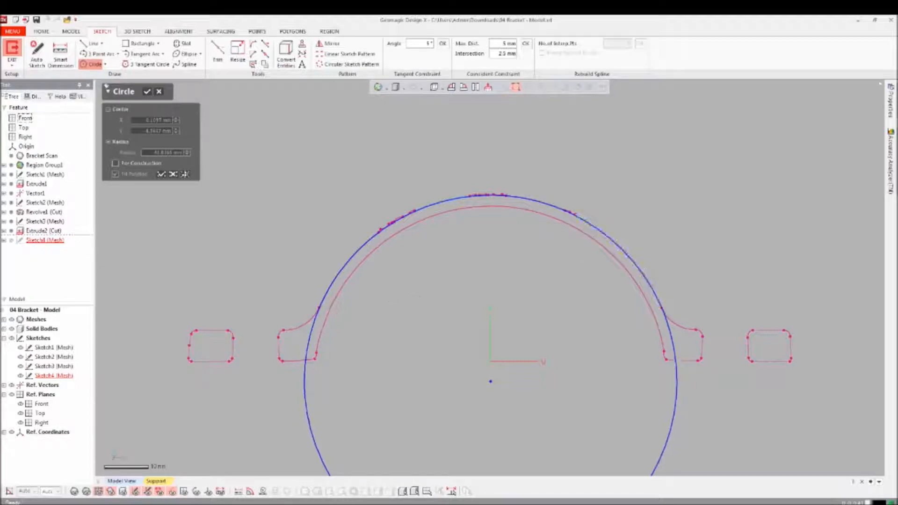
left_click(342, 269)
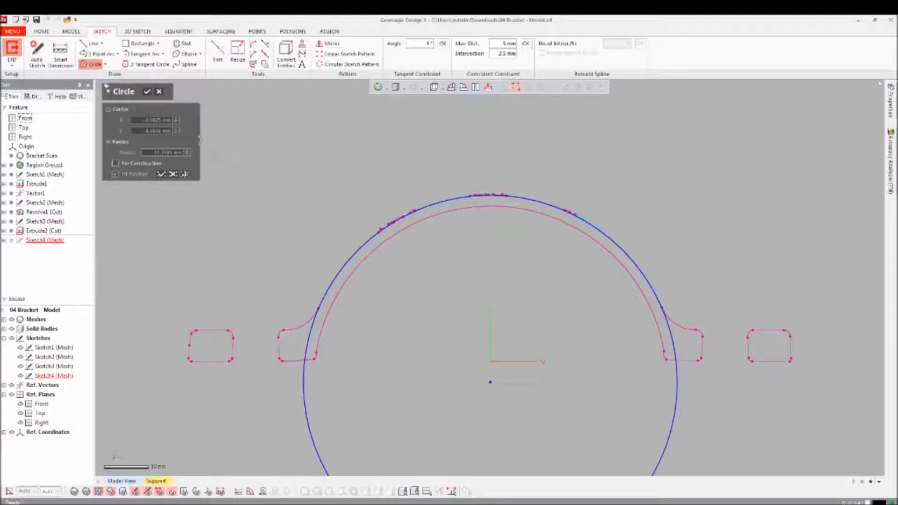
left_click(164, 173)
left_click(159, 91)
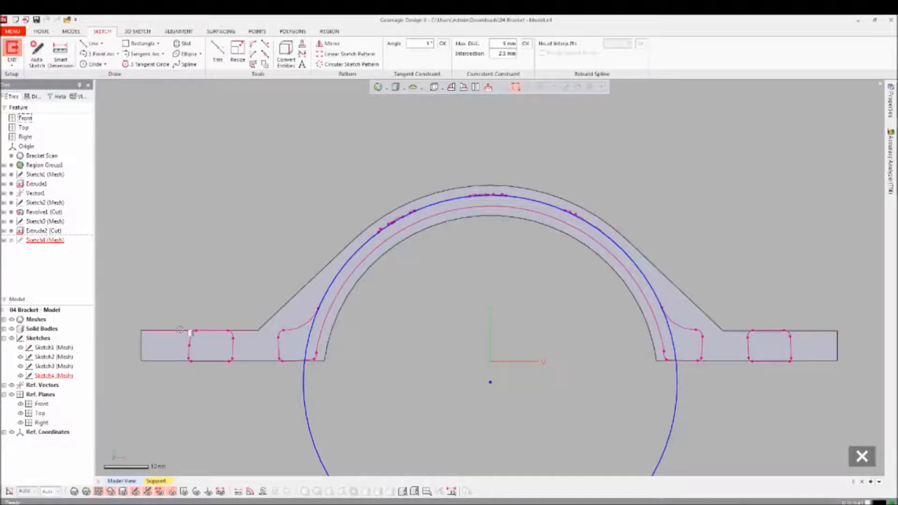
- Convert the top edges of the solid's left and right feet into sketch lines
right_click(180, 330)
left_click(210, 334)
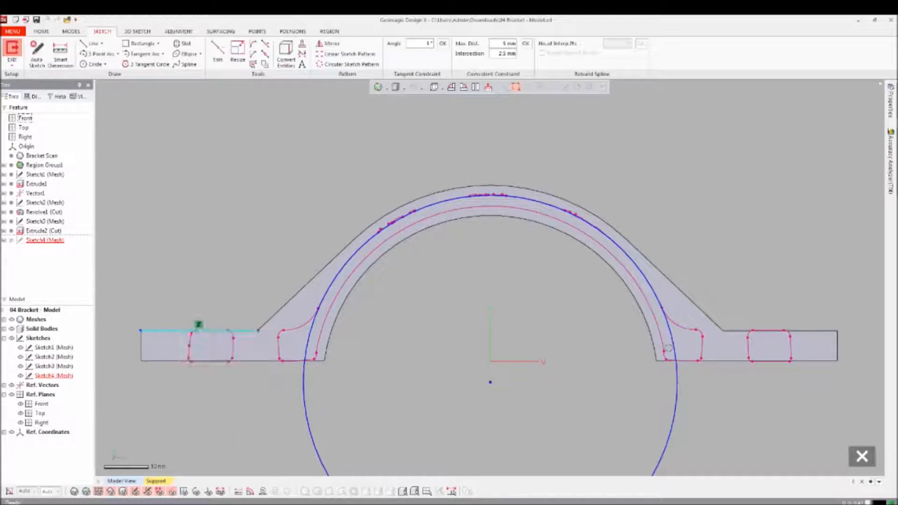
right_click(751, 333)
left_click(772, 339)
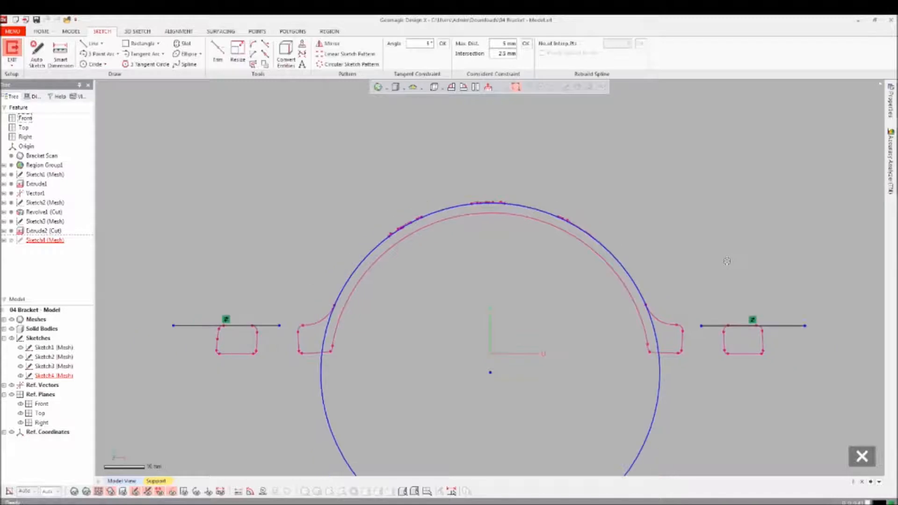
- Extend the inner ends of both converted foot lines to meet the circle
right_click(328, 213)
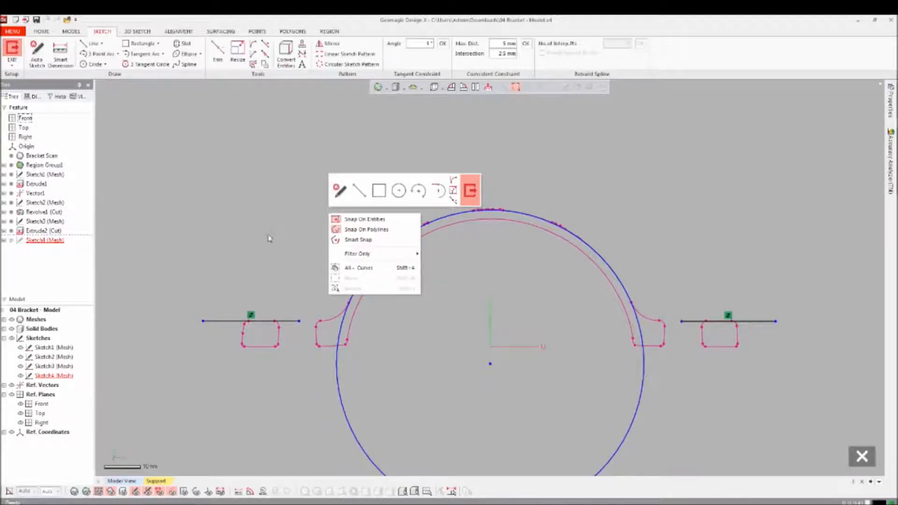
left_click(259, 222)
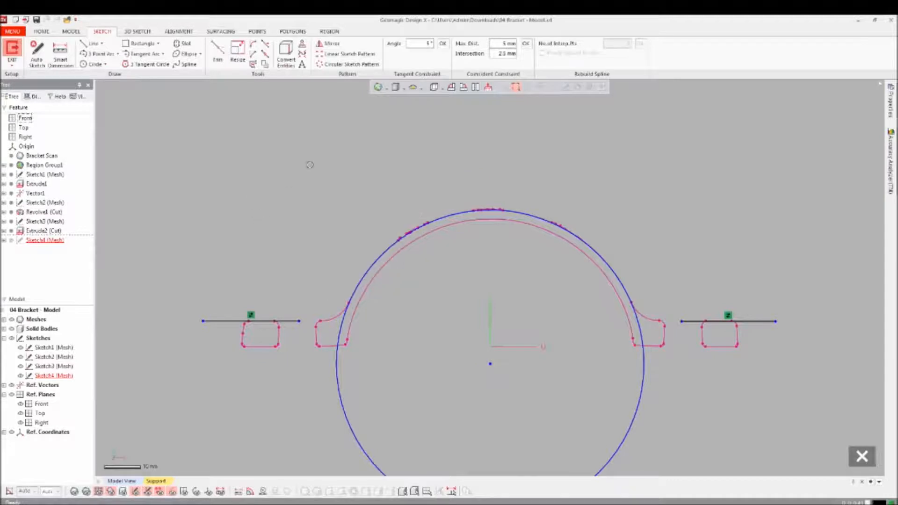
left_click(267, 48)
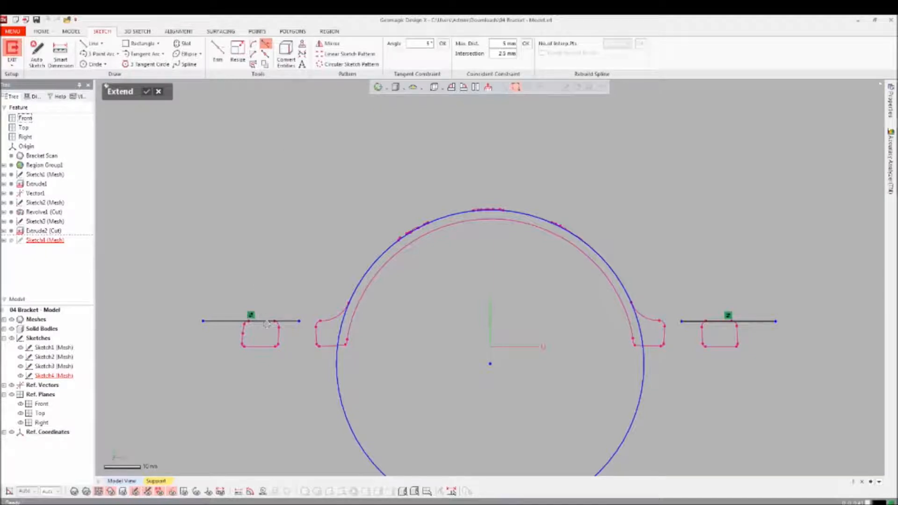
left_click(292, 321)
left_click(693, 320)
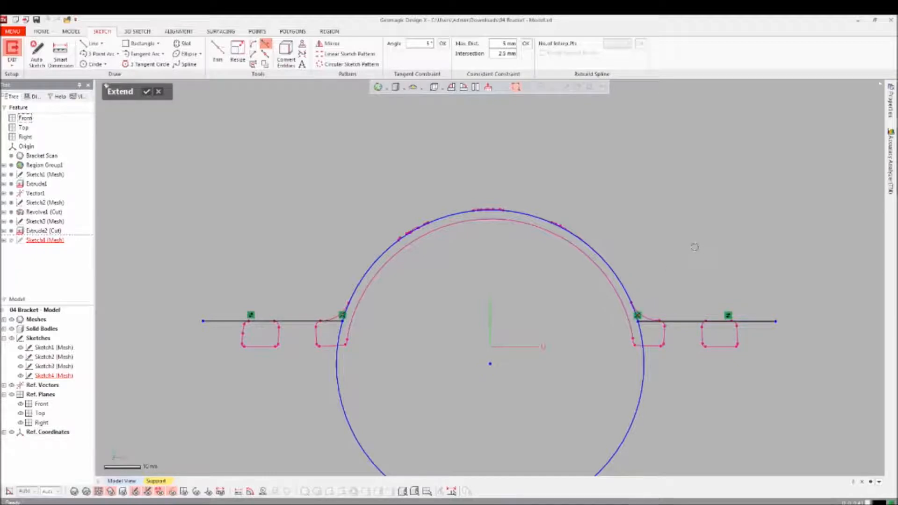
- Show the solid and draw three connected lines joining the outer ends of both foot lines, forming a boundary about 42 mm high above the arch
key("ctrl+5")
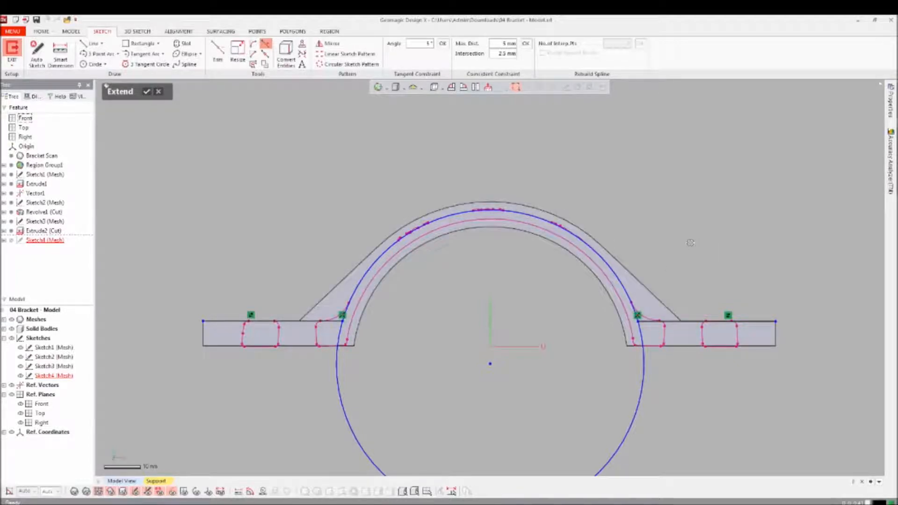
left_click(88, 44)
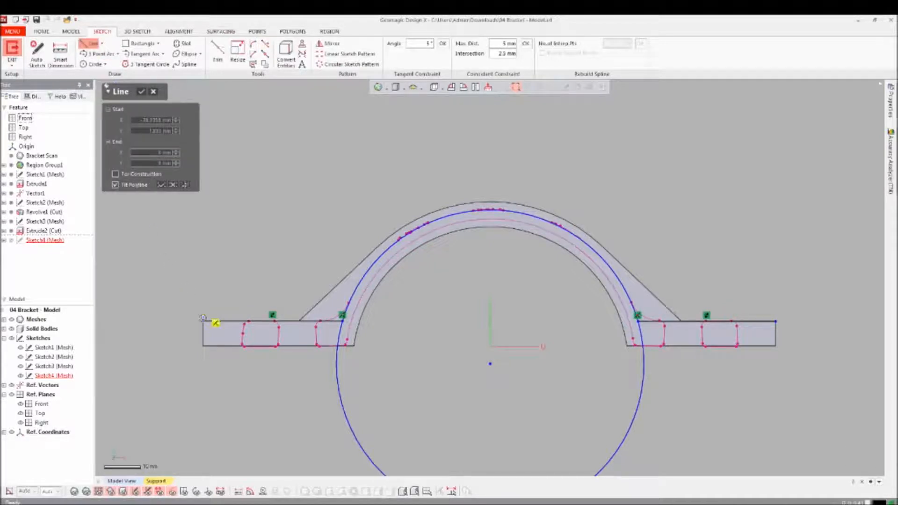
left_click(203, 320)
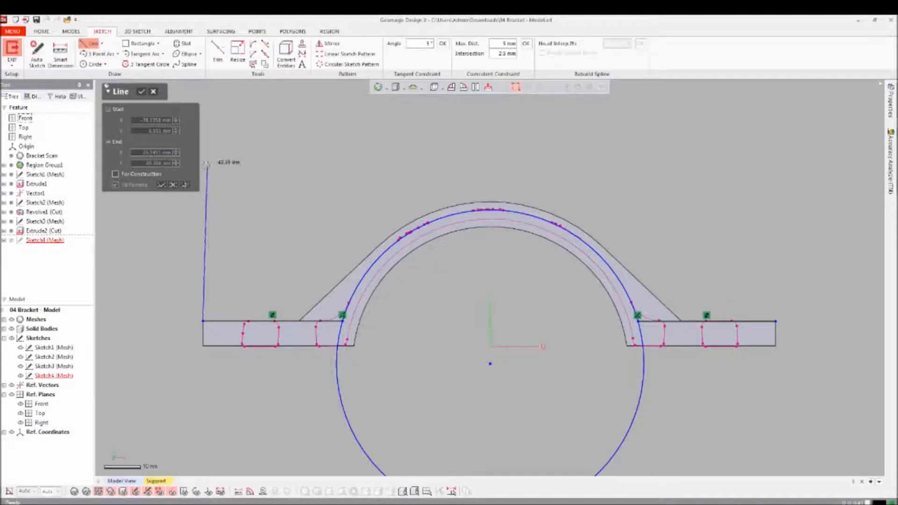
left_click(204, 166)
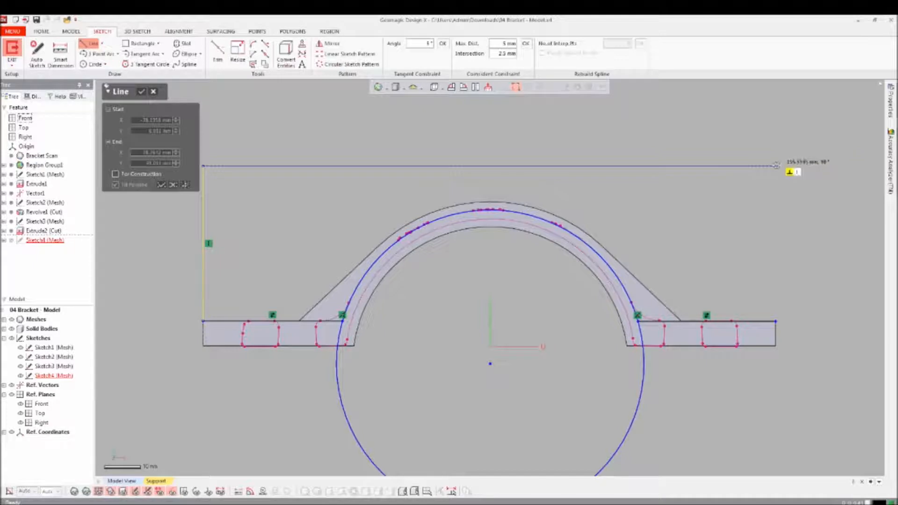
left_click(776, 165)
left_click(776, 320)
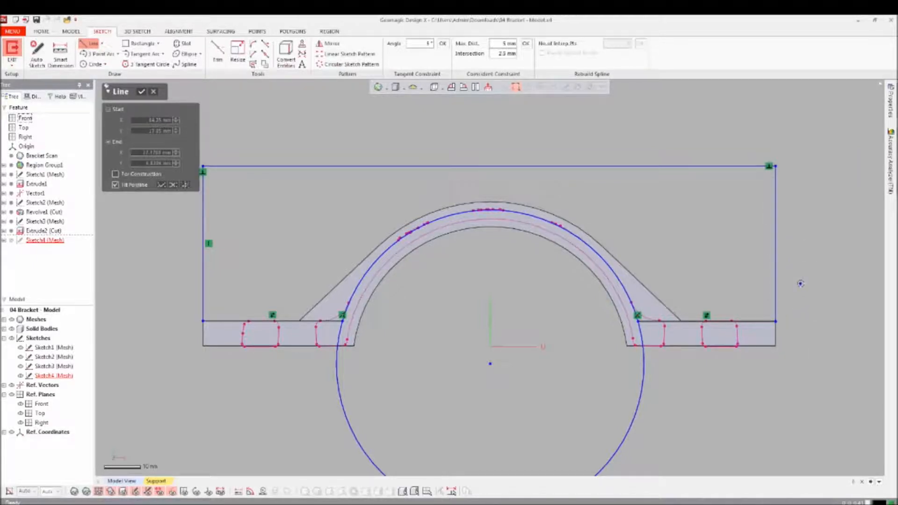
key("Escape")
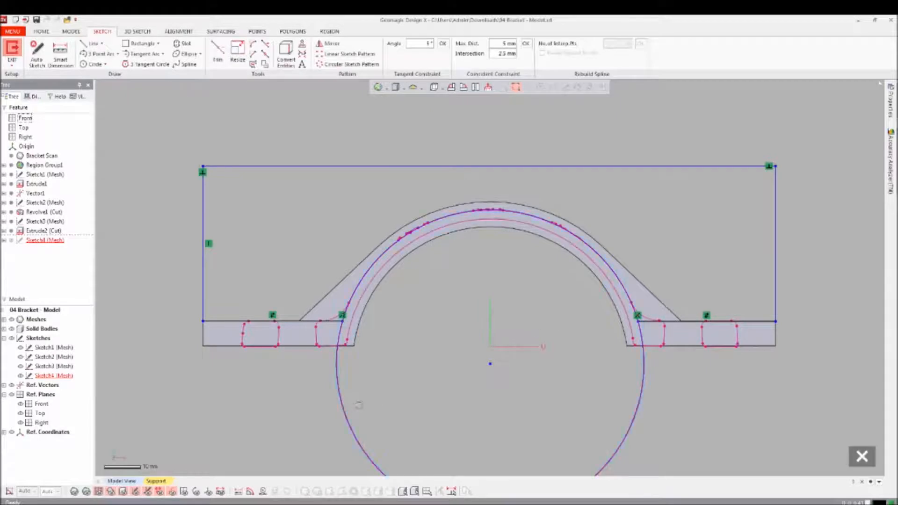
- Hide the solid, power-trim the circle's lower arc below the foot lines, and exit the sketch
key("ctrl+5")
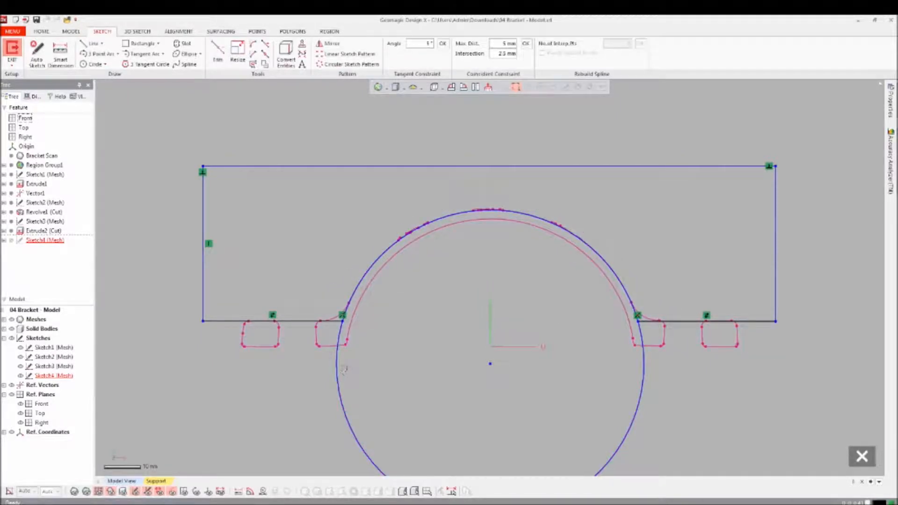
right_click(286, 399)
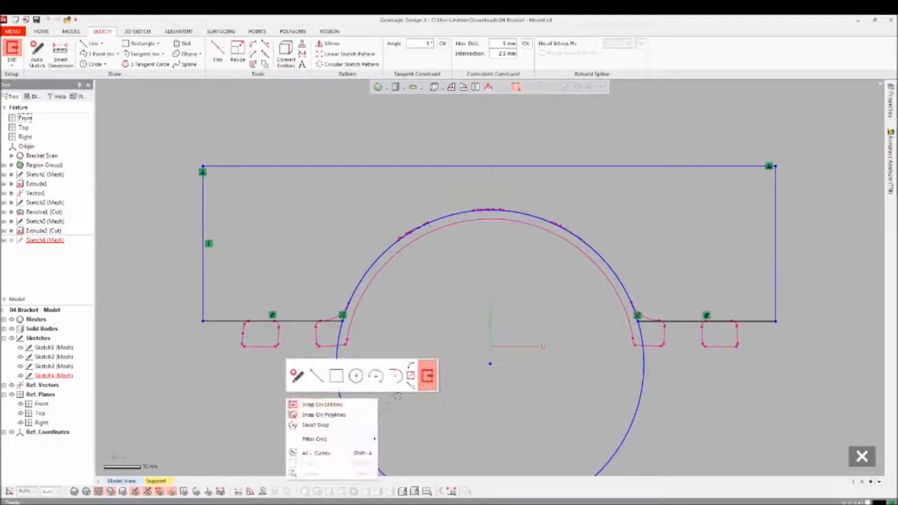
left_click(411, 388)
left_click(134, 110)
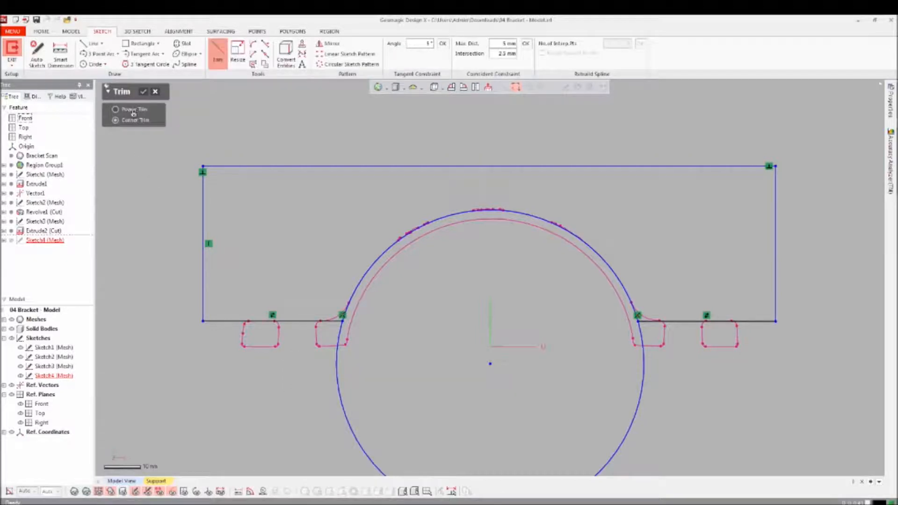
left_click_drag(331, 381, 366, 385)
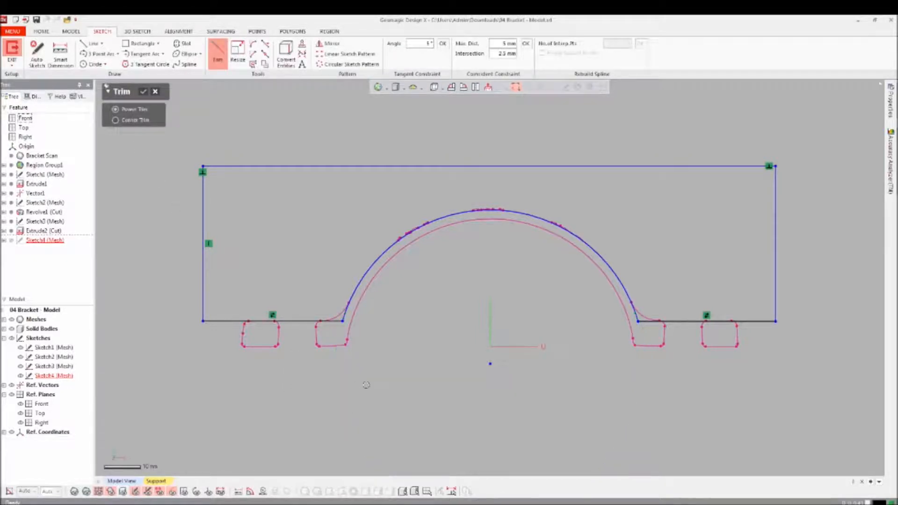
right_click(366, 385)
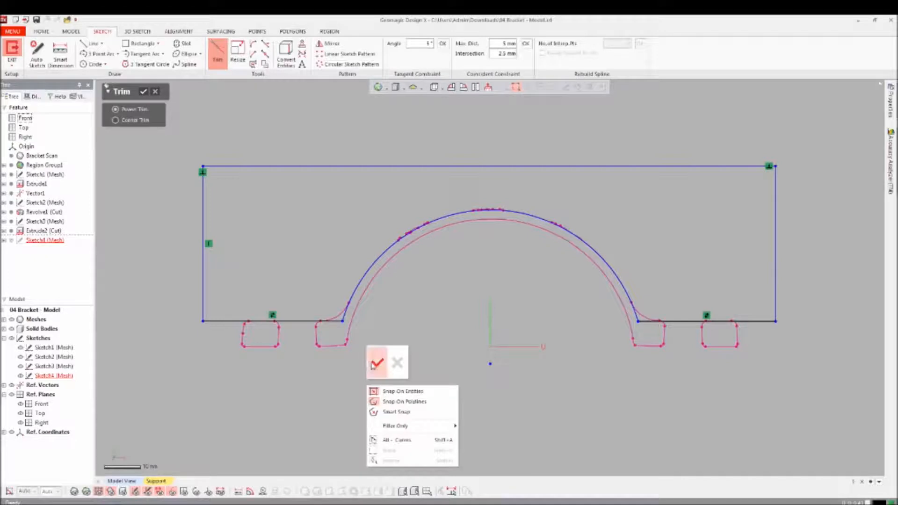
left_click(374, 363)
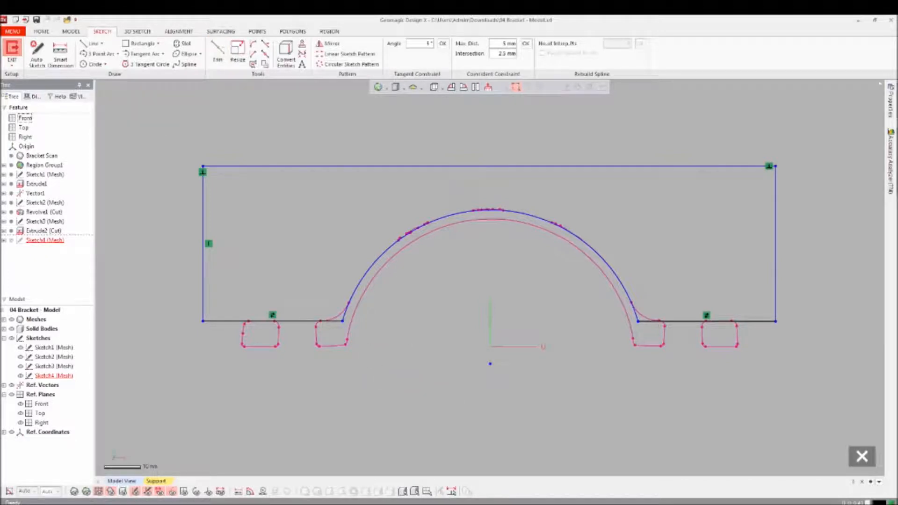
right_click(406, 340)
left_click(547, 317)
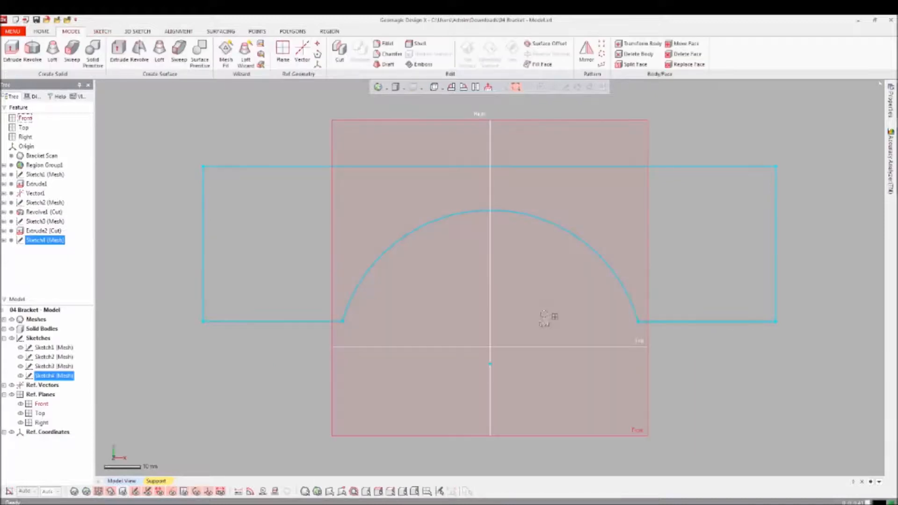
- Set up an Extrude of the closed arch profile sketch as a Mid Plane cut
right_click_drag(282, 138, 500, 262)
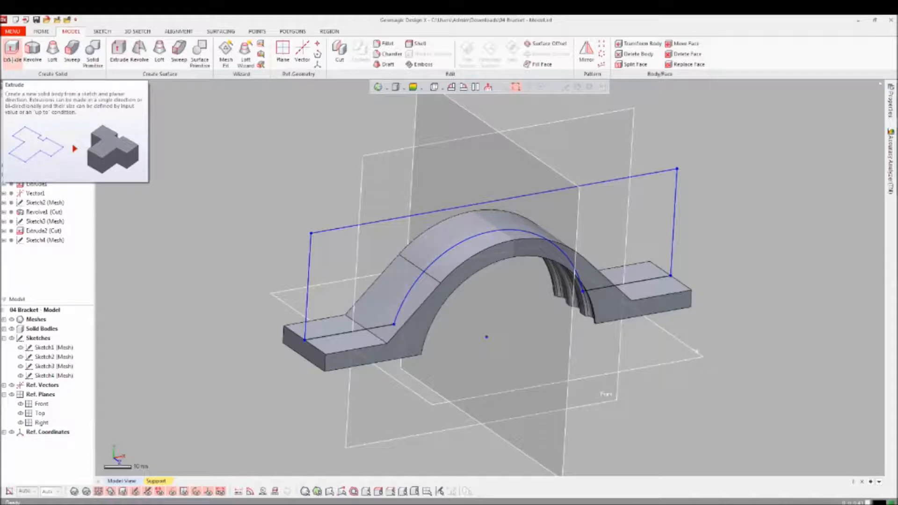
left_click(13, 49)
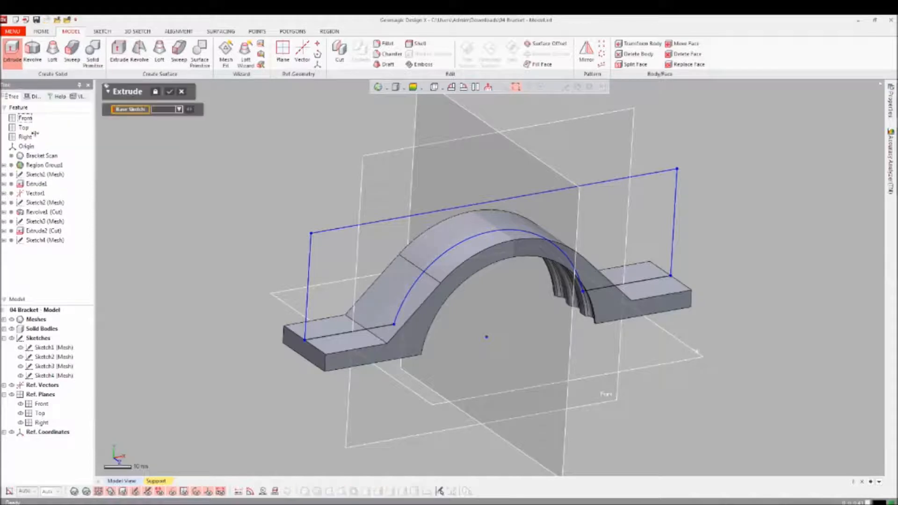
left_click(339, 233)
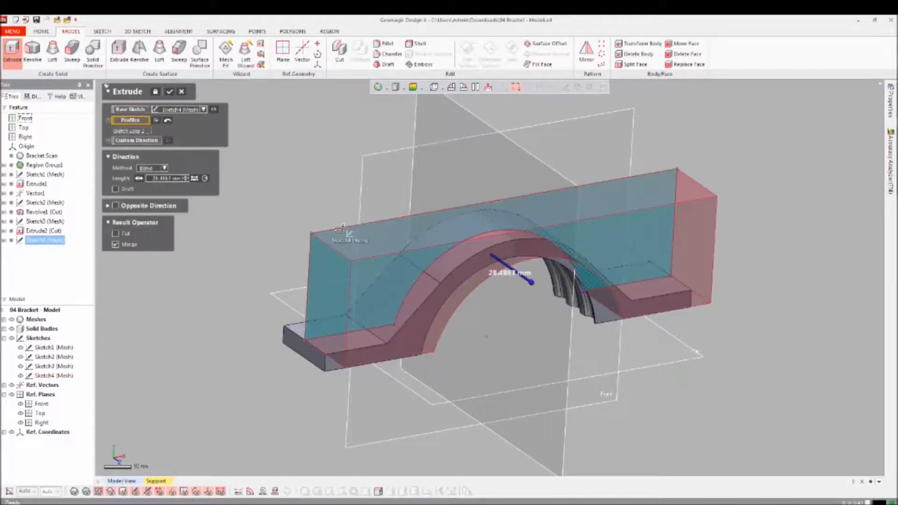
left_click(162, 168)
left_click(158, 225)
left_click(118, 218)
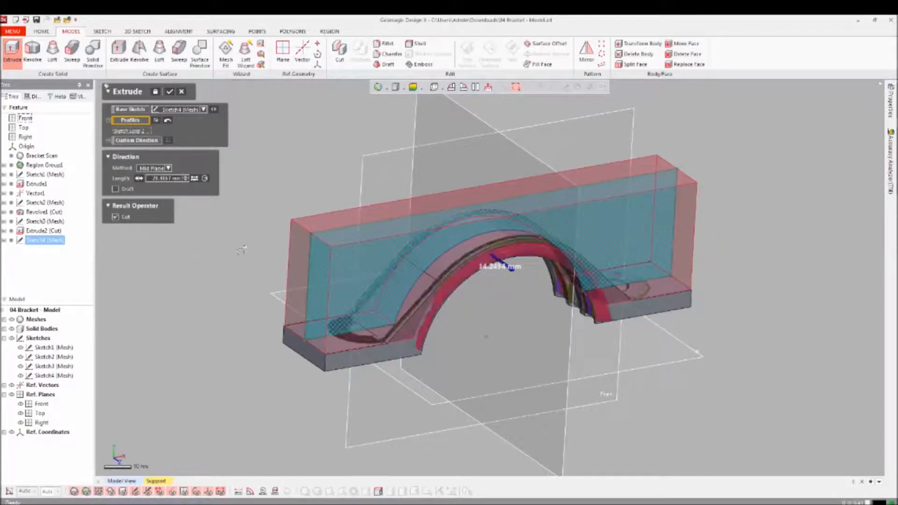
- Adjust the cut's total length to about 21.6 mm to match the scanned channel's width, and apply the extrusion
scroll(307, 310, "up", 5)
right_click_drag(453, 306, 620, 272)
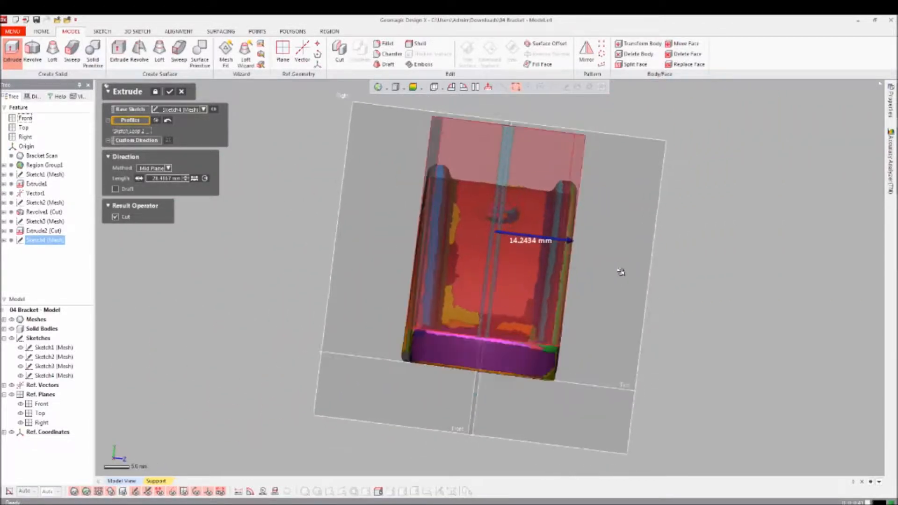
left_click_drag(571, 241, 557, 240)
right_click_drag(635, 234, 412, 255)
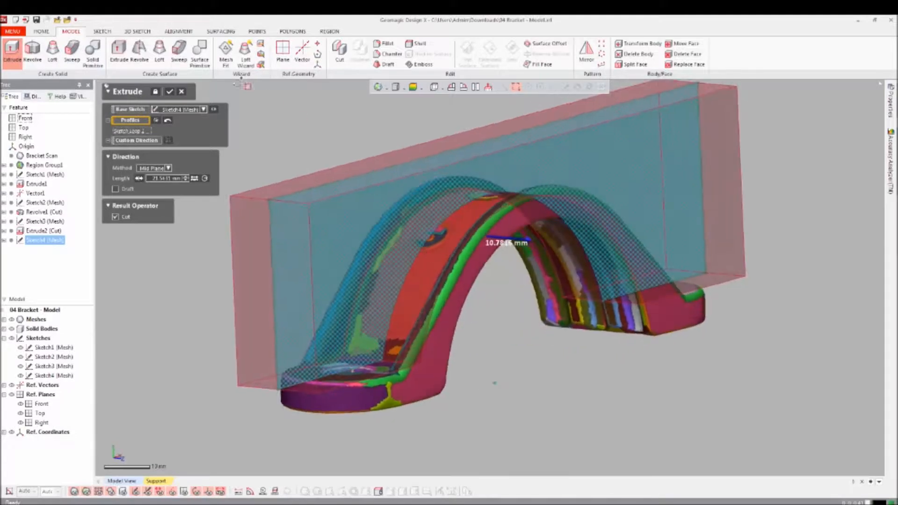
left_click(169, 92)
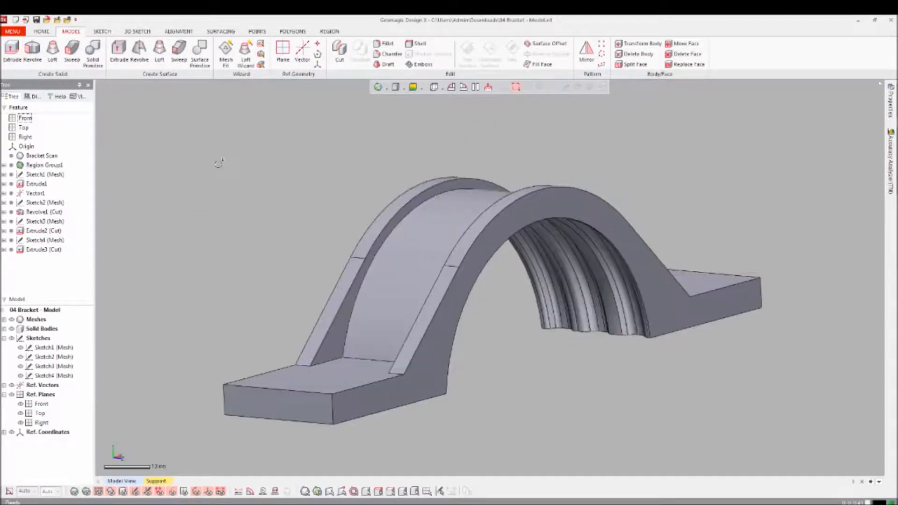
- Overlay the scan mesh on the solid and create a mesh sketch on the Top plane, extending the silhouette range upward through the feet
key("ctrl+2")
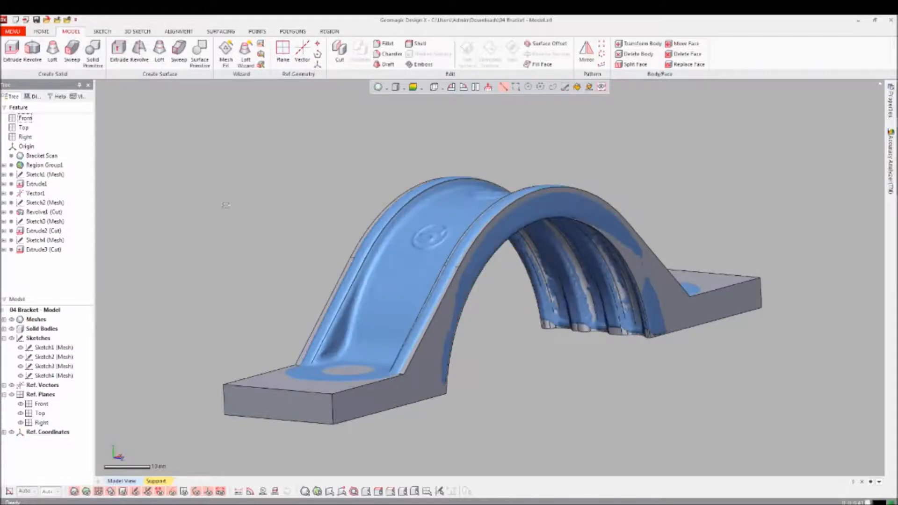
scroll(439, 263, "down", 3)
right_click_drag(439, 262, 575, 339)
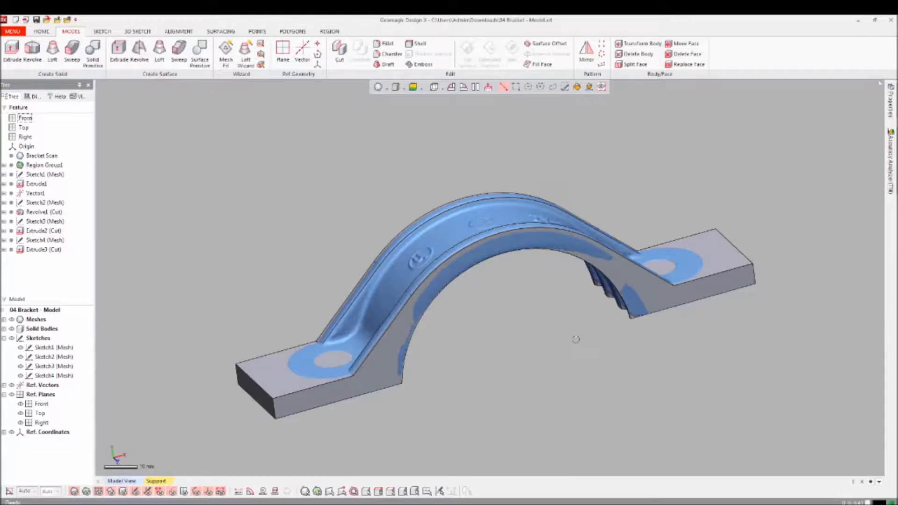
key("ctrl+0")
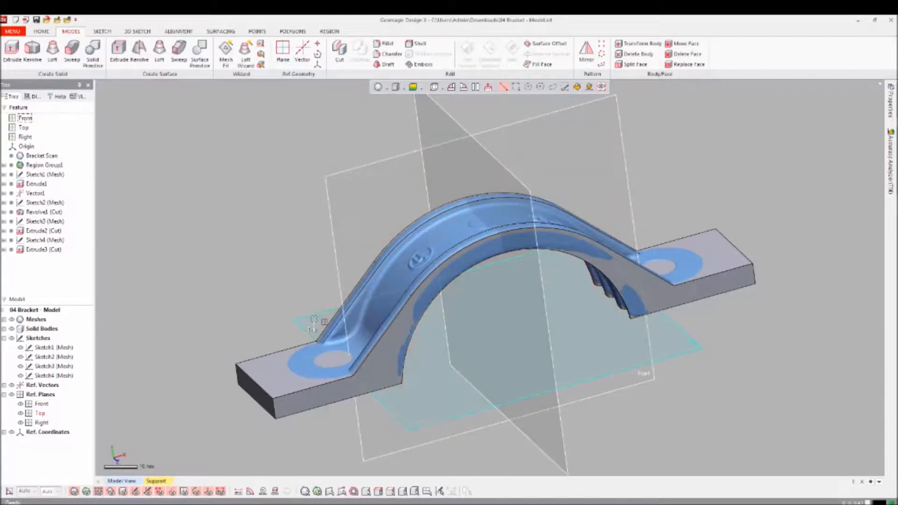
right_click(313, 320)
left_click(326, 295)
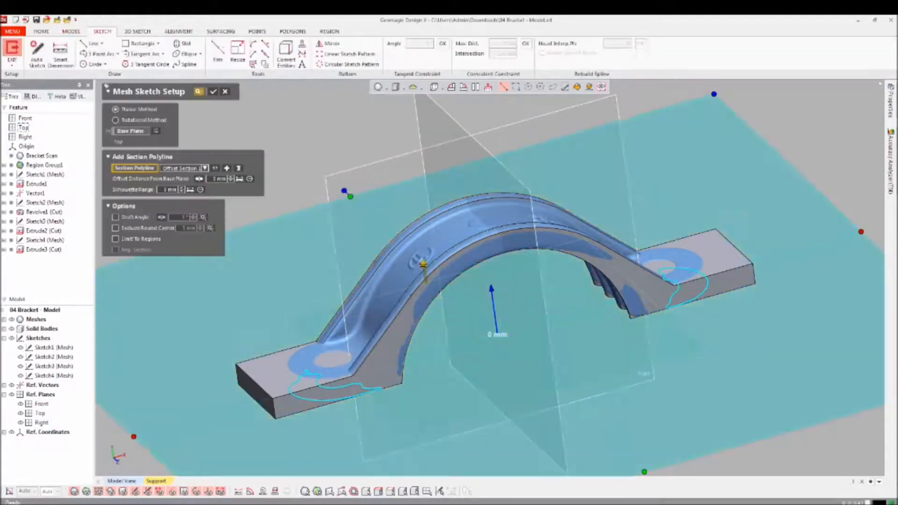
left_click_drag(423, 264, 417, 218)
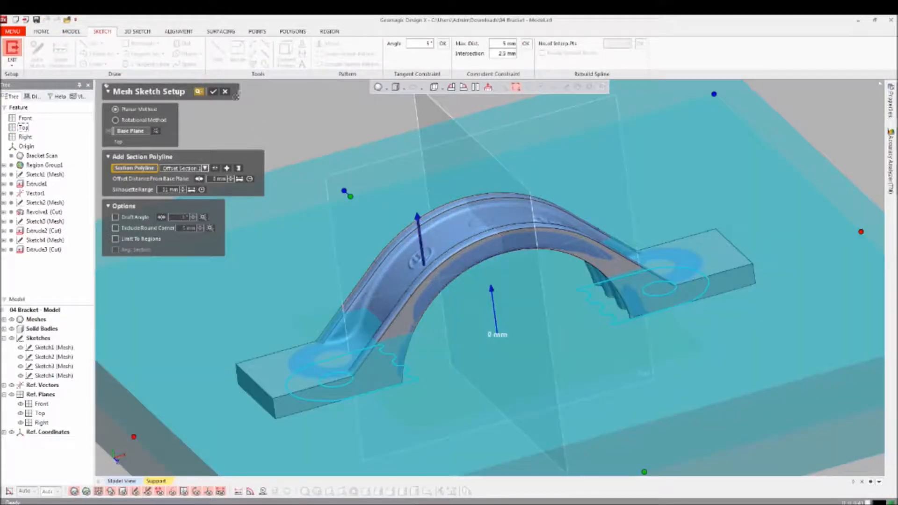
left_click(214, 92)
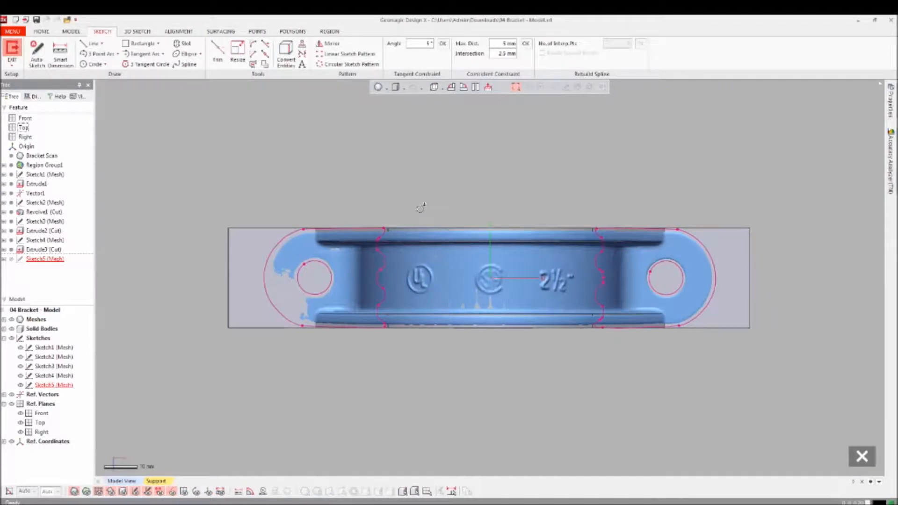
- Convert the left foot's two long side edges into sketch lines, and hide the solid and the mesh
right_click(243, 227)
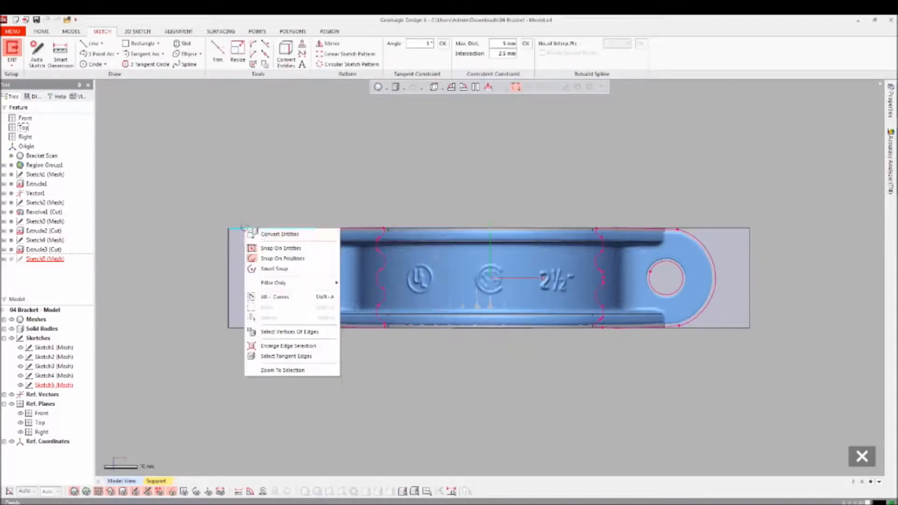
left_click(263, 233)
right_click(250, 330)
left_click(275, 335)
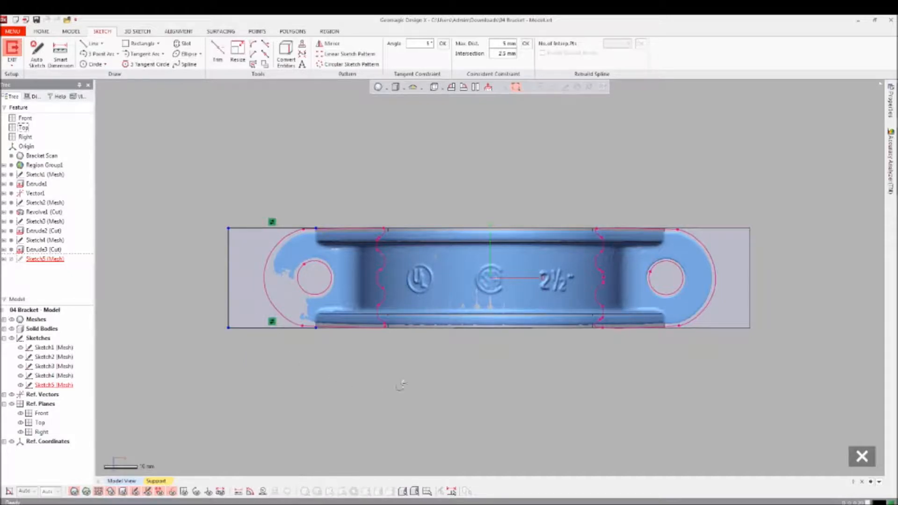
key("ctrl+5")
key("ctrl+1")
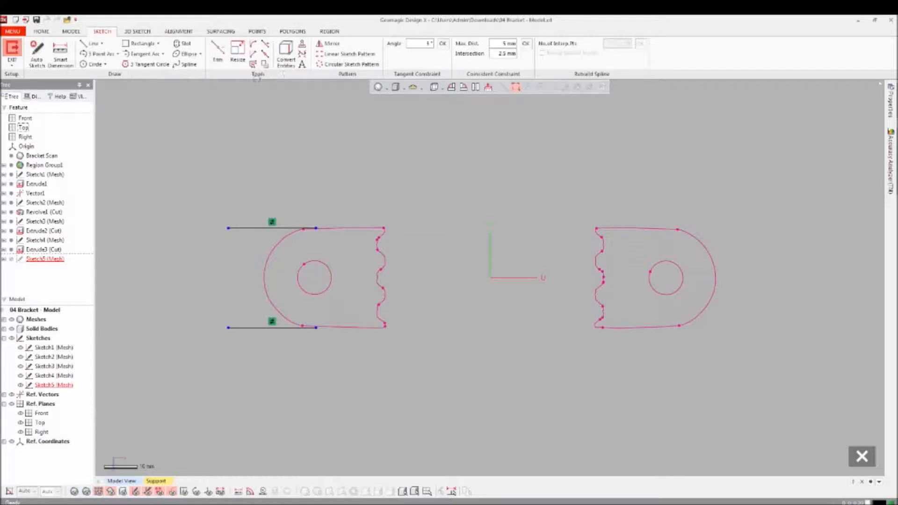
- Fit a slot to the rounded end polylines of the left and right feet
left_click(183, 43)
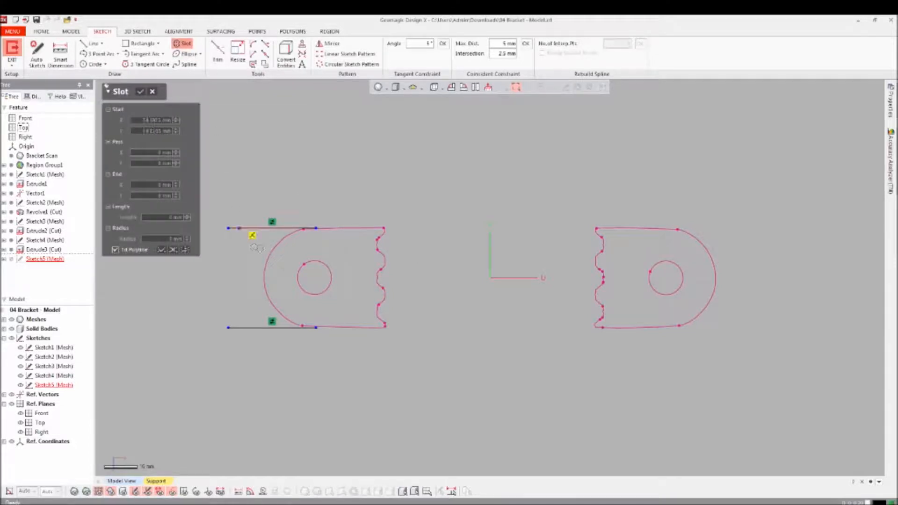
left_click(277, 248)
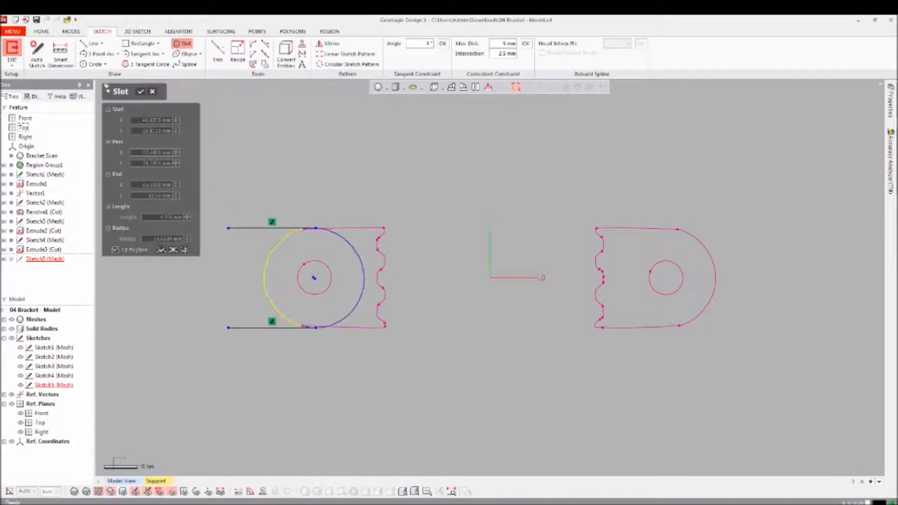
left_click(713, 262)
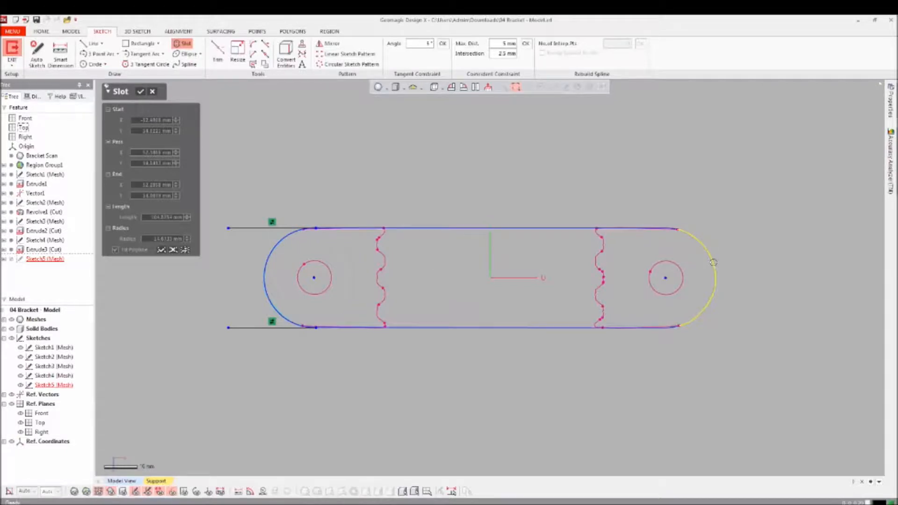
right_click(523, 181)
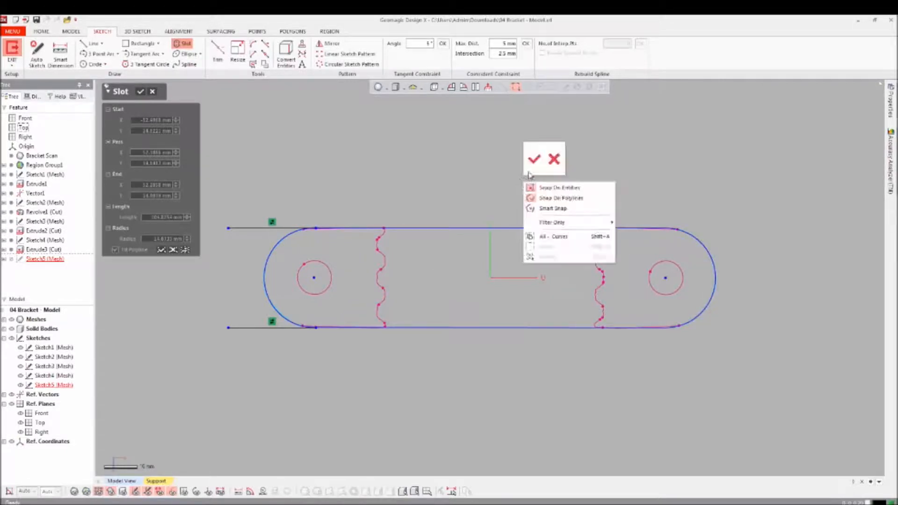
left_click(534, 159)
- Apply a horizontal constraint to the slot's upper straight line
right_click(442, 227)
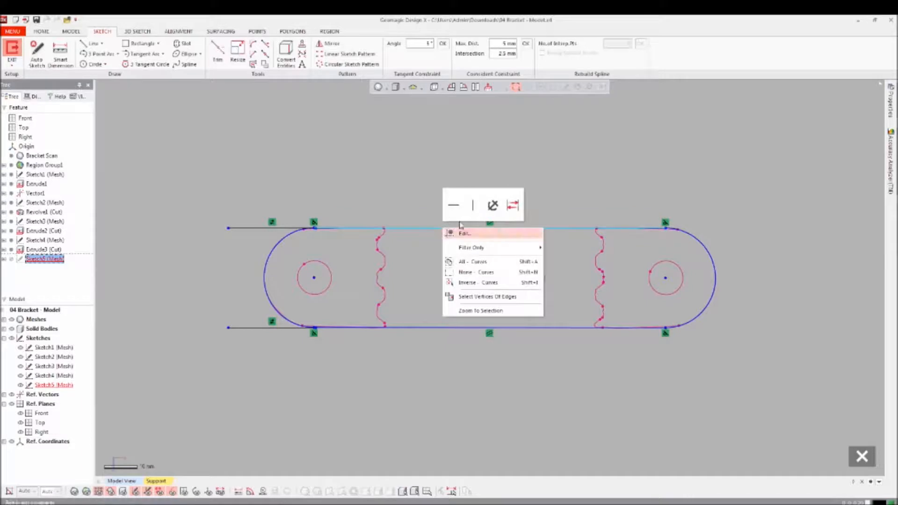
left_click(455, 204)
left_click(321, 183)
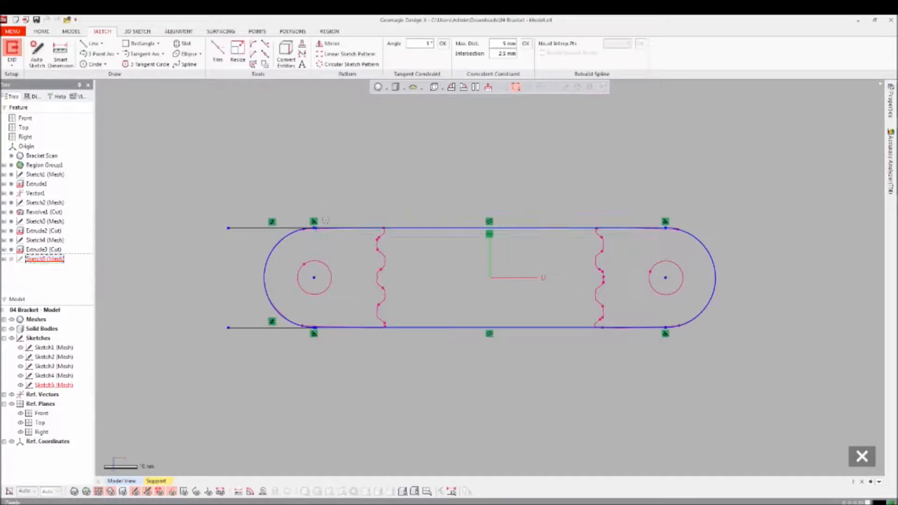
- Snap the slot's left tangent endpoints onto the upper and lower side lines converted from the left foot
scroll(299, 241, "up", 6)
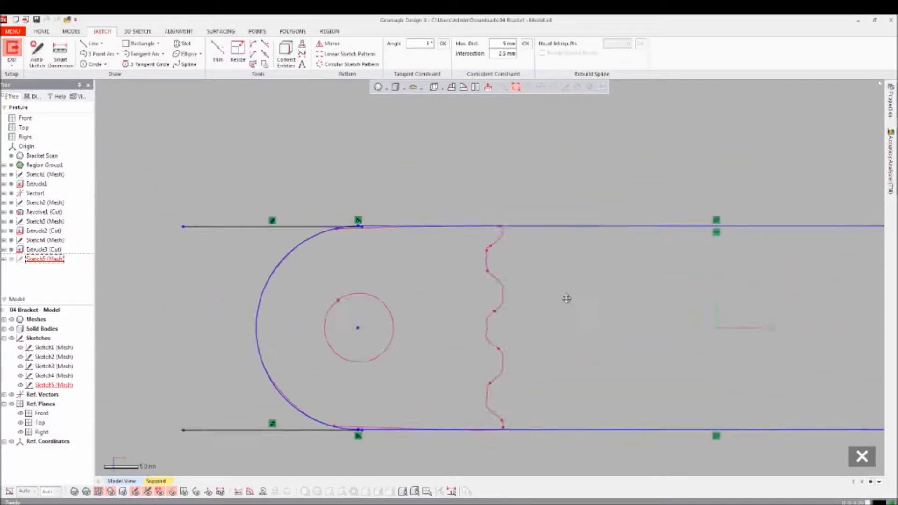
left_click(305, 202)
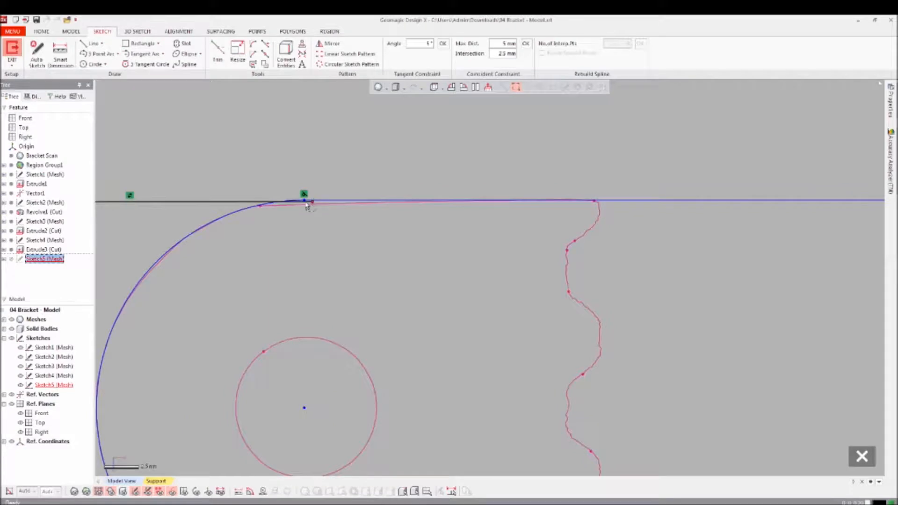
left_click_drag(305, 203, 305, 201)
right_click_drag(420, 356, 485, 334, "shift")
right_click_drag(485, 333, 483, 209, "ctrl")
right_click_drag(421, 327, 344, 339, "shift")
left_click_drag(300, 350, 290, 350)
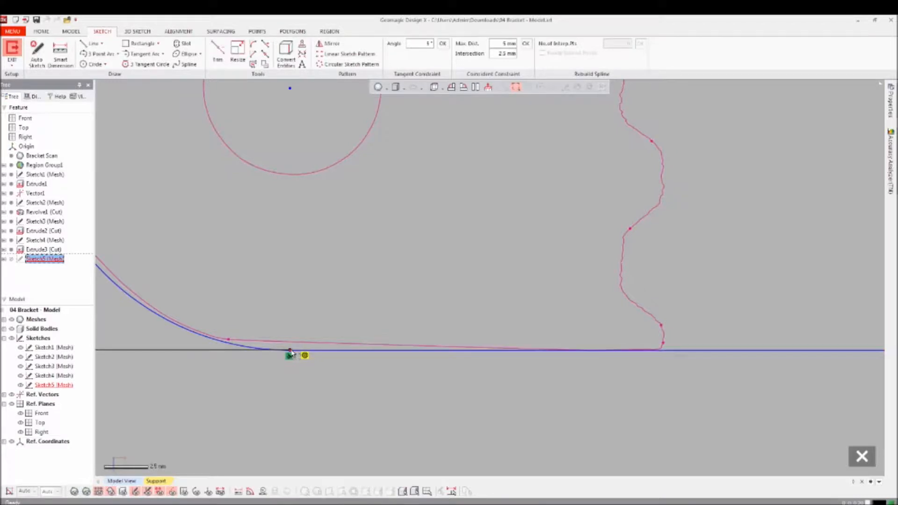
left_click(346, 371)
mouse_move(461, 400)
right_mouse_down("shift")
mouse_move(497, 343)
mouse_move(505, 285)
mouse_move(557, 277)
mouse_move(468, 295)
right_mouse_up("shift")
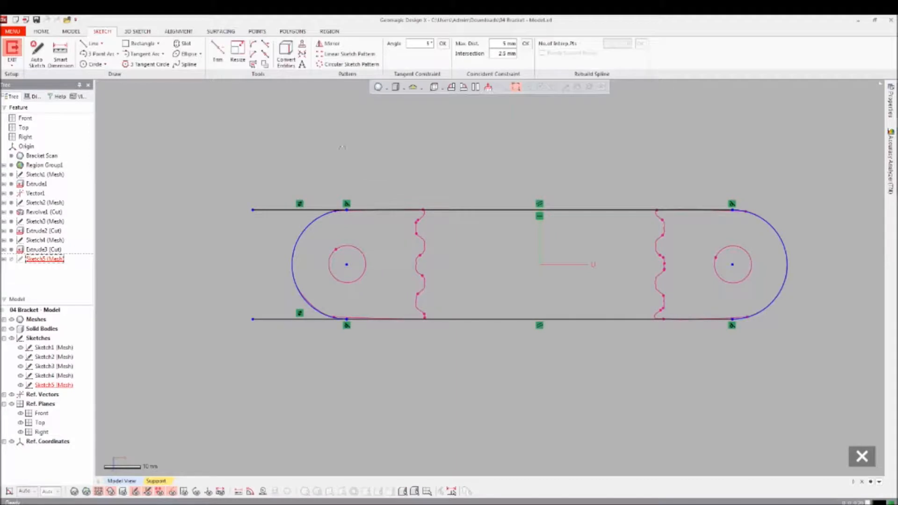
- Turn the two converted side lines at the left foot into construction lines
right_click(374, 162)
left_click(385, 139)
right_click(283, 209)
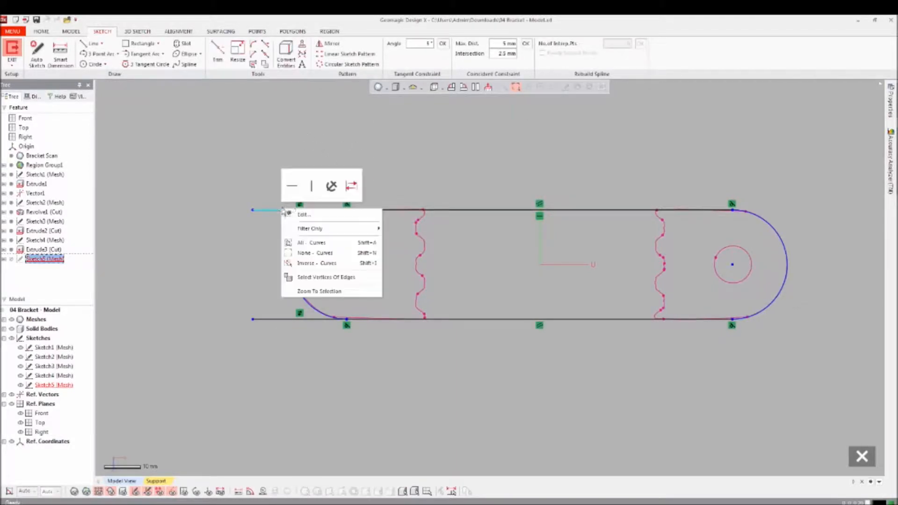
left_click(350, 185)
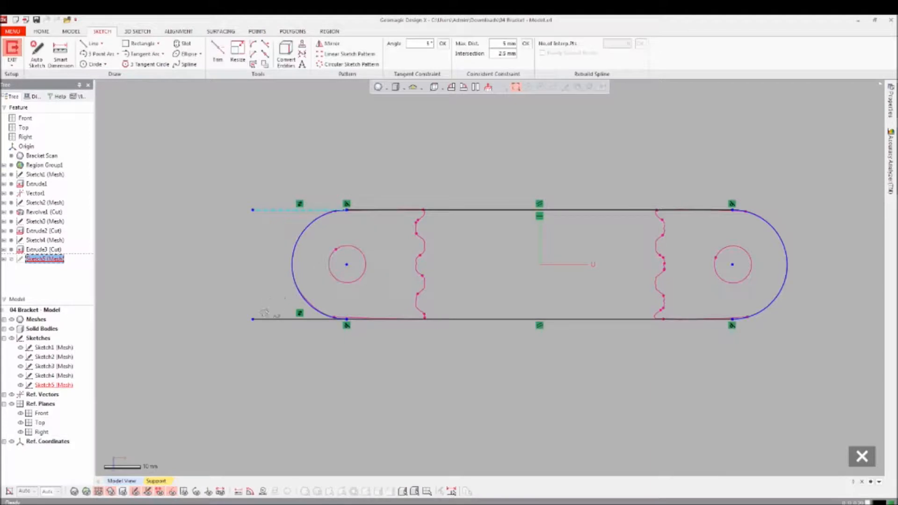
right_click(281, 319)
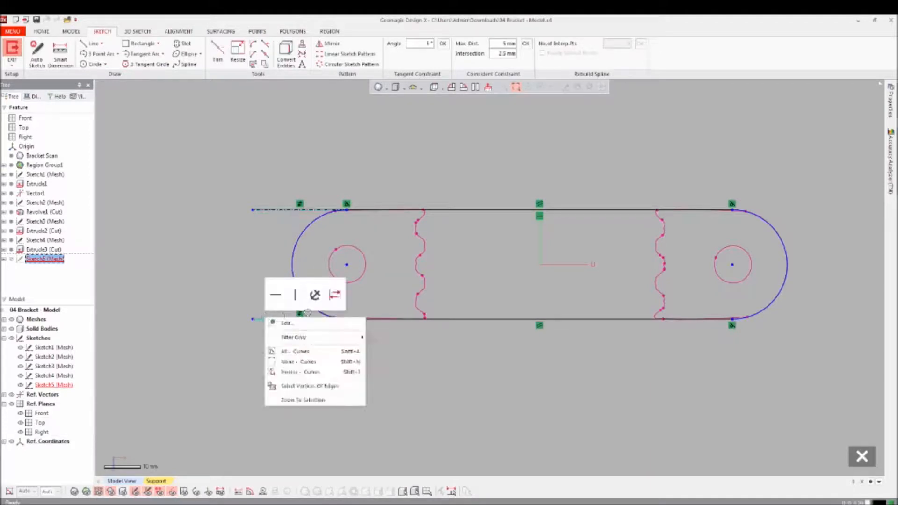
left_click(334, 294)
scroll(327, 175, "down", 1)
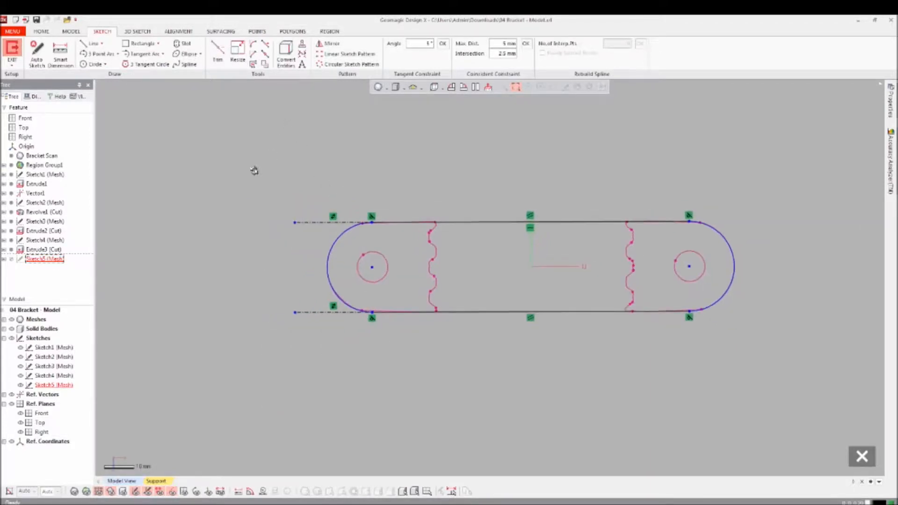
- Draw a rectangle about 187 by 67 mm enclosing the slot and the whole bracket, and exit the sketch
right_click(254, 170)
left_click(305, 146)
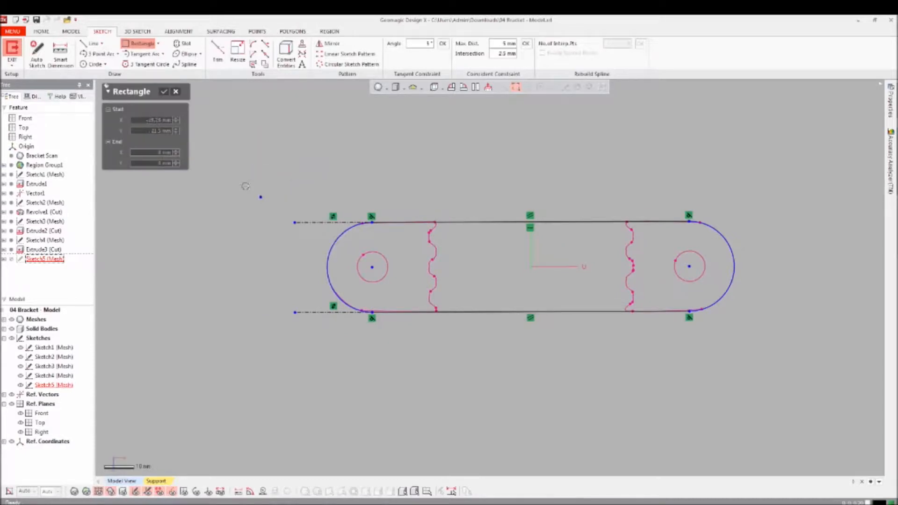
left_click(238, 173)
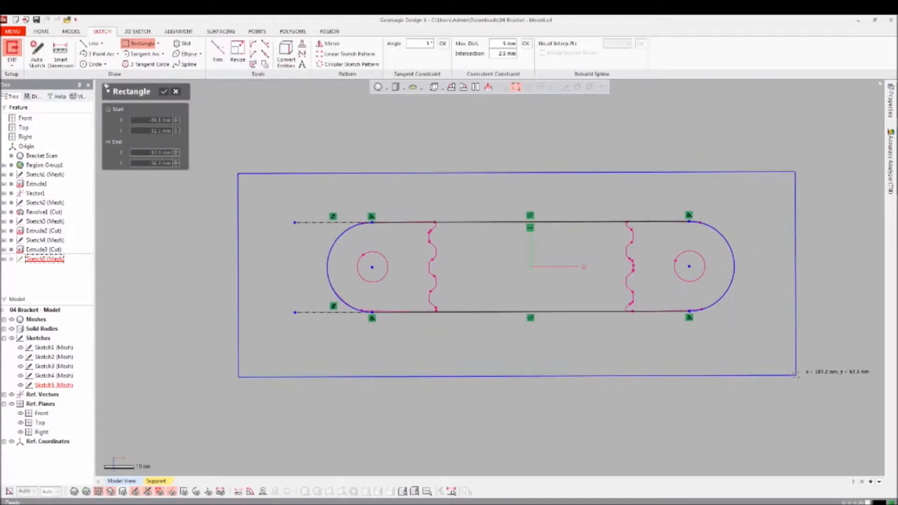
left_click(798, 374)
key("ctrl+5")
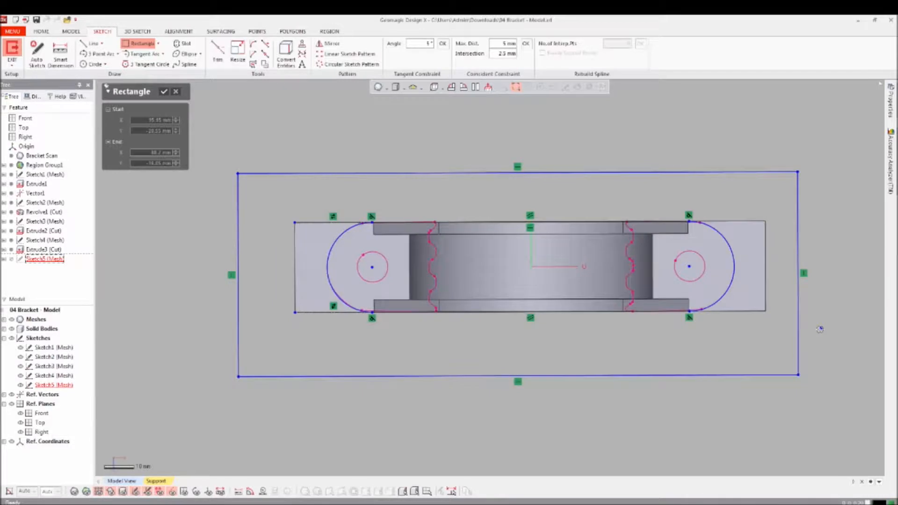
key("ctrl+5")
right_click(822, 358)
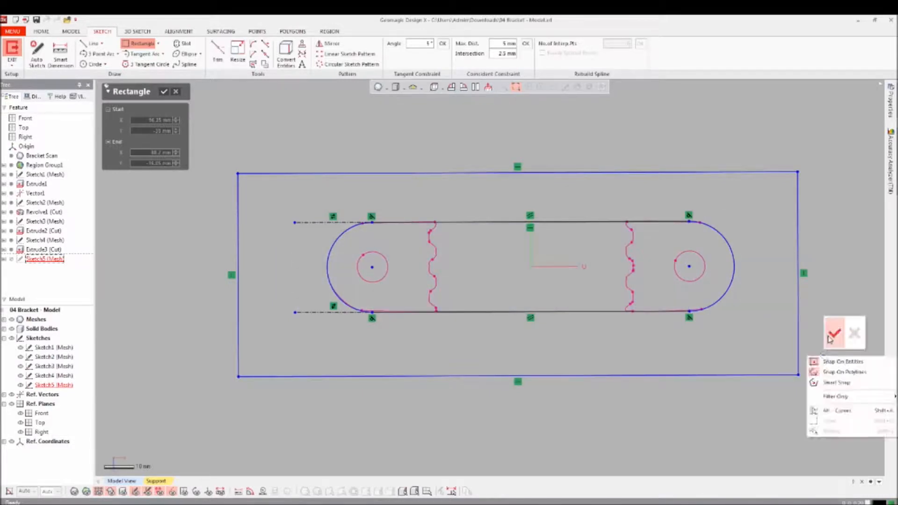
left_click(832, 332)
right_click(828, 334)
left_click(887, 313)
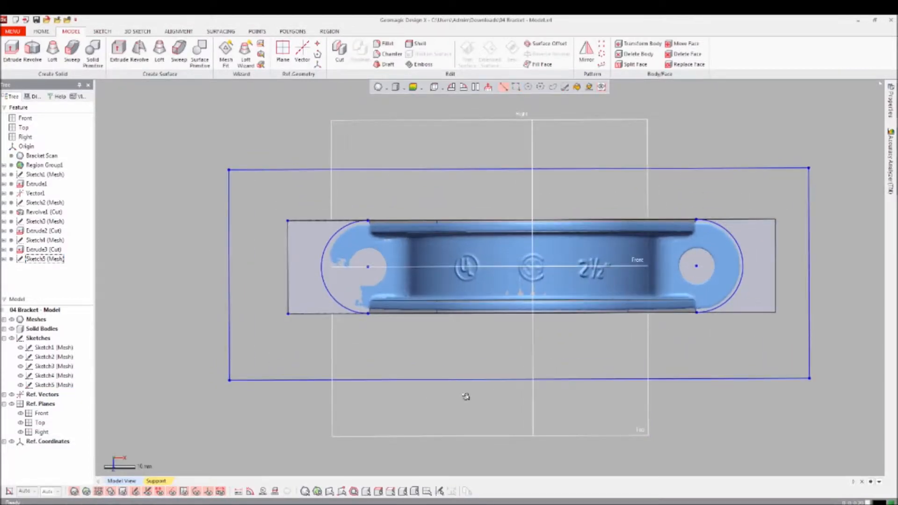
- Reopen the slot sketch, fit circles to the hole outlines in both feet, and exit the sketch
key("ctrl+0")
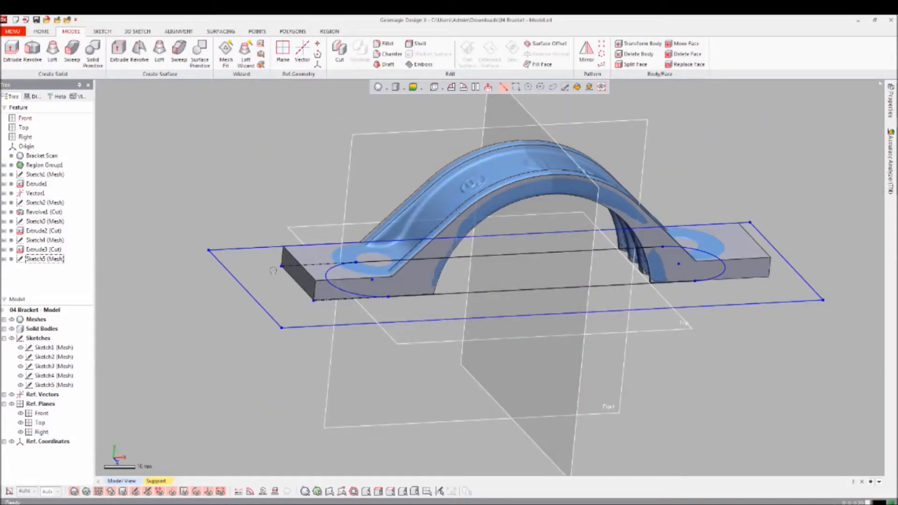
right_click(70, 259)
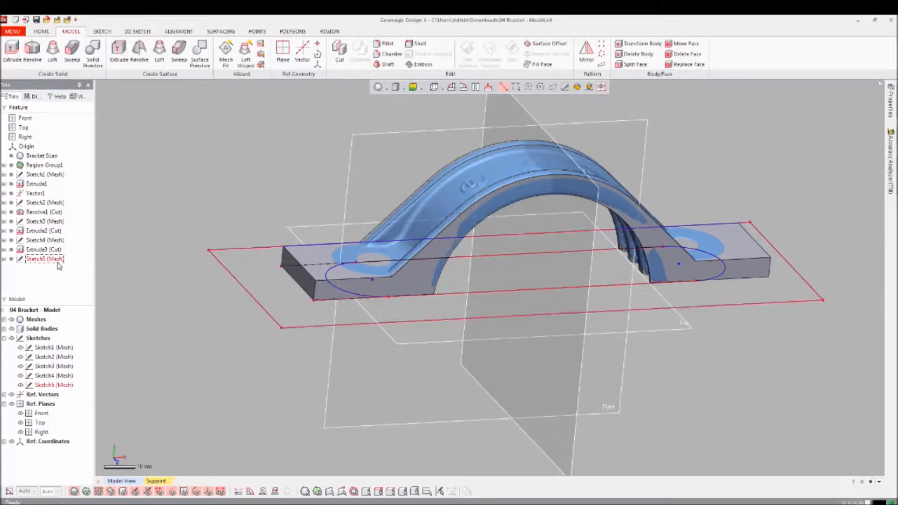
left_click(87, 270)
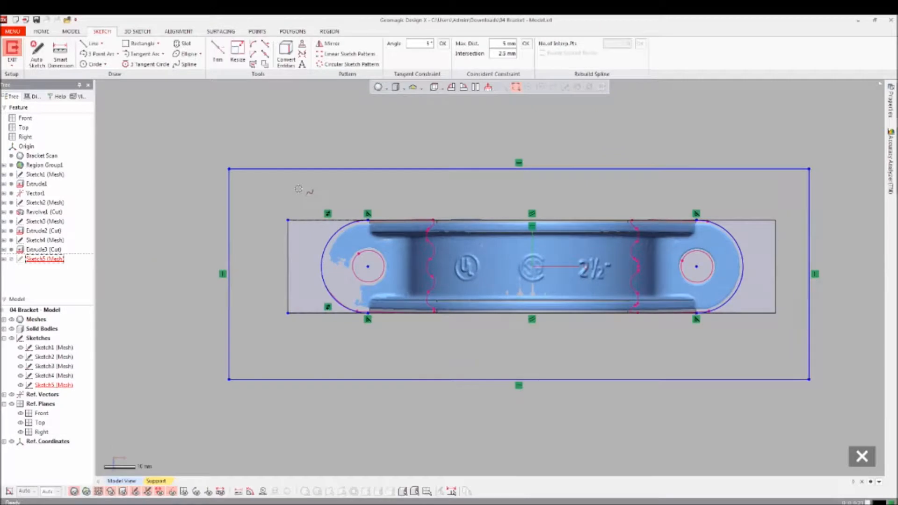
right_click(237, 140)
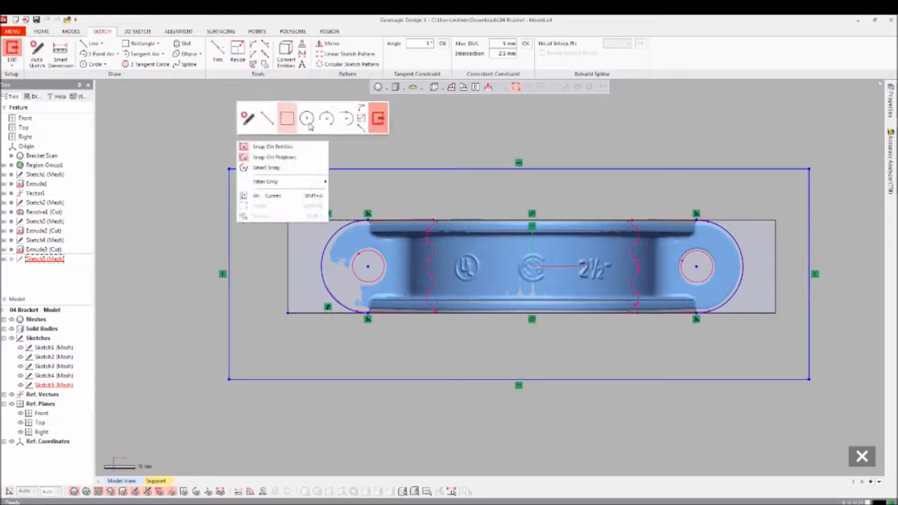
left_click(304, 116)
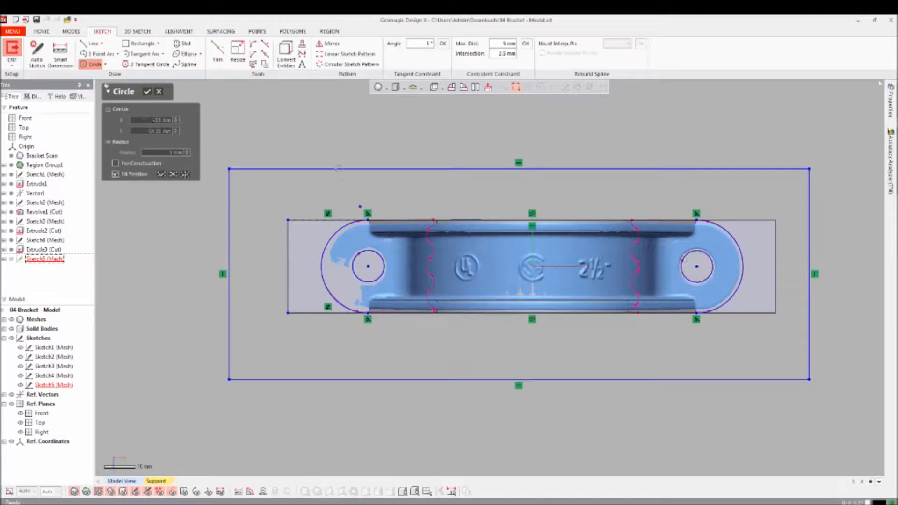
right_click(343, 132)
left_click(356, 112)
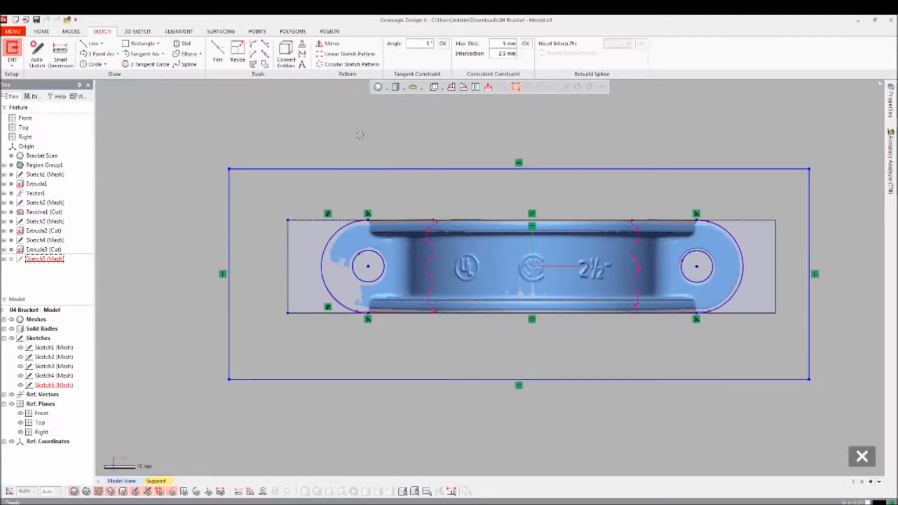
right_click(361, 133)
left_click(501, 115)
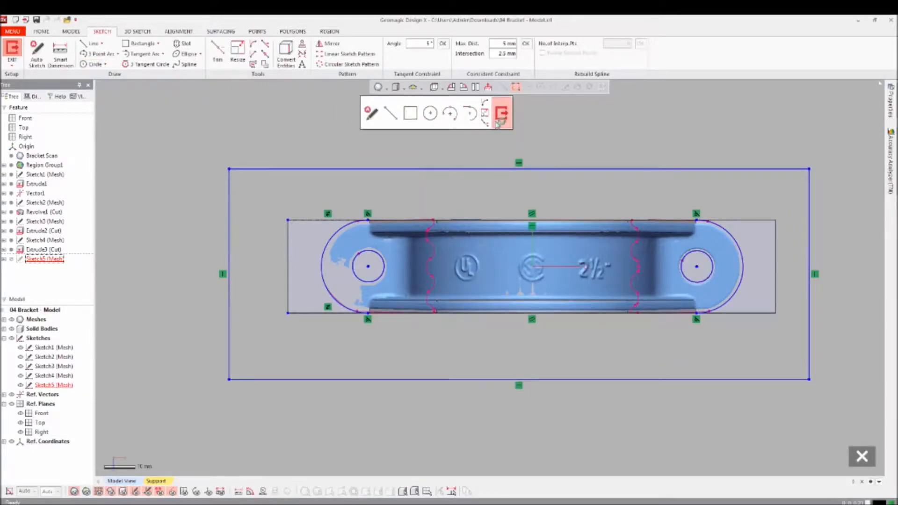
left_click(262, 141)
- Extrude the area between rectangle and slot plus both hole circles as a Through All cut
scroll(299, 243, "down", 1)
mouse_move(471, 397)
right_mouse_down()
mouse_move(545, 288)
mouse_move(542, 255)
right_mouse_up()
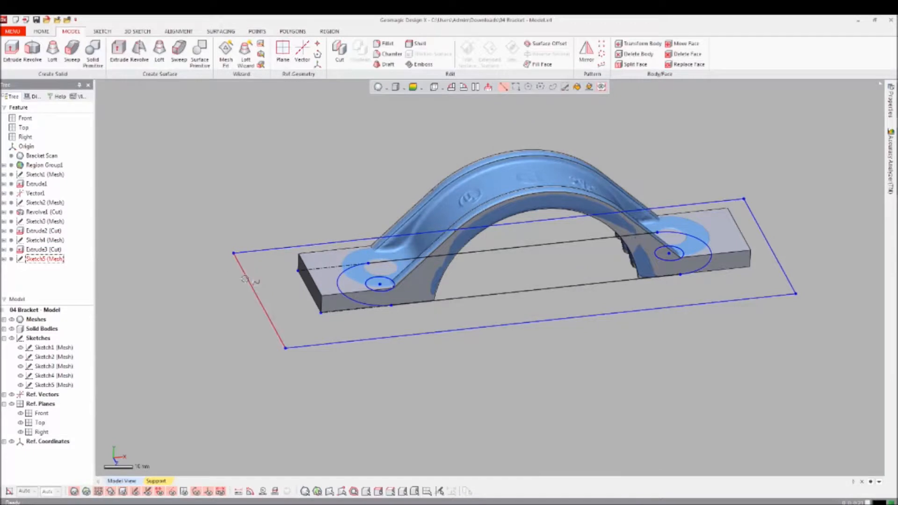
left_click(244, 279)
right_click(244, 279)
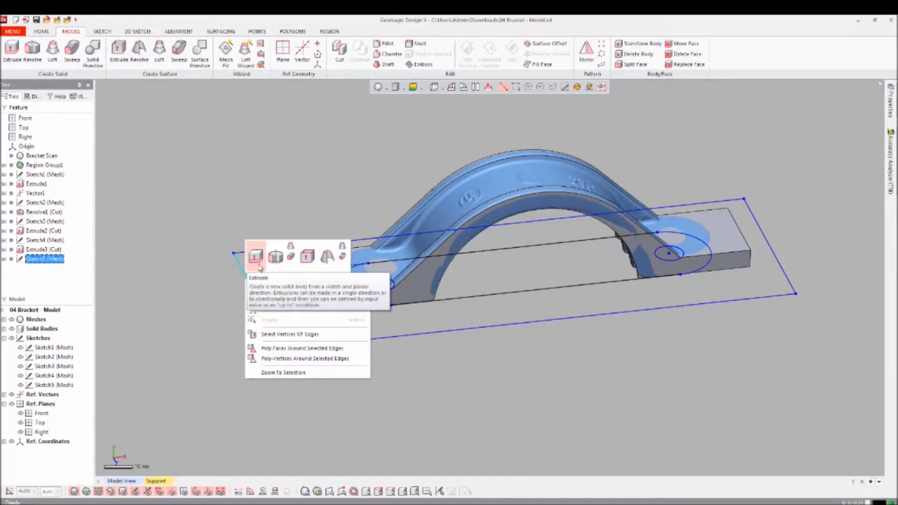
left_click(257, 265)
left_click(260, 263)
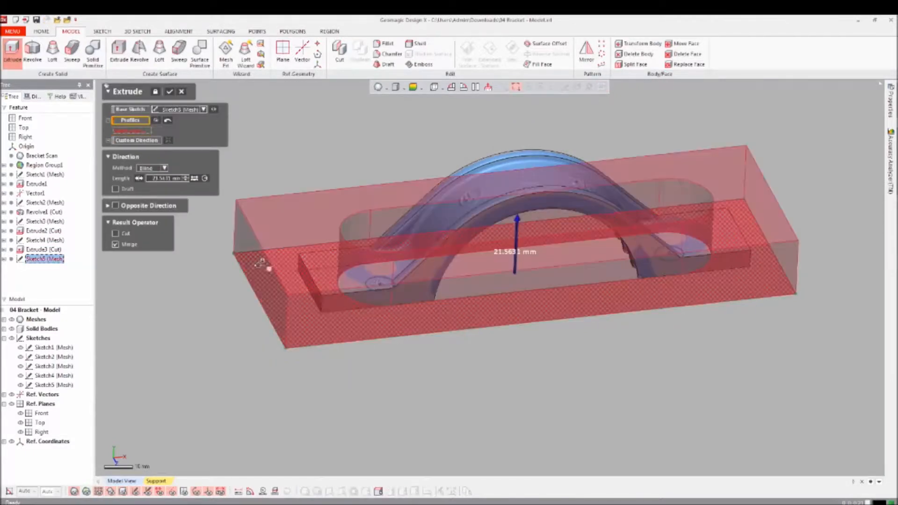
left_click(381, 283)
left_click(670, 254)
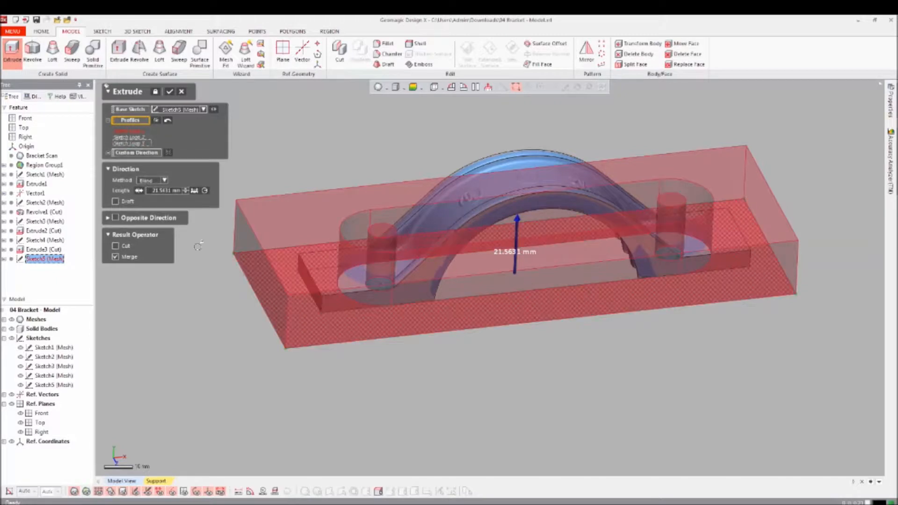
left_click(115, 246)
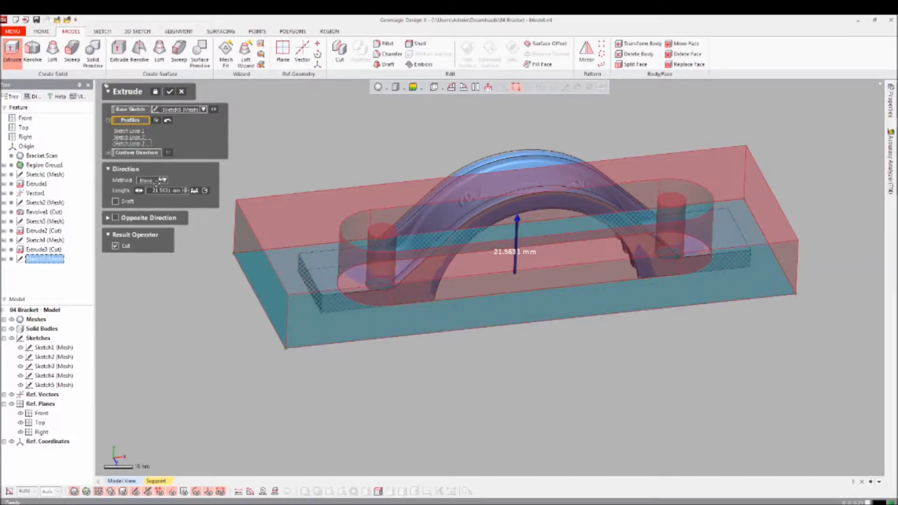
left_click(154, 197)
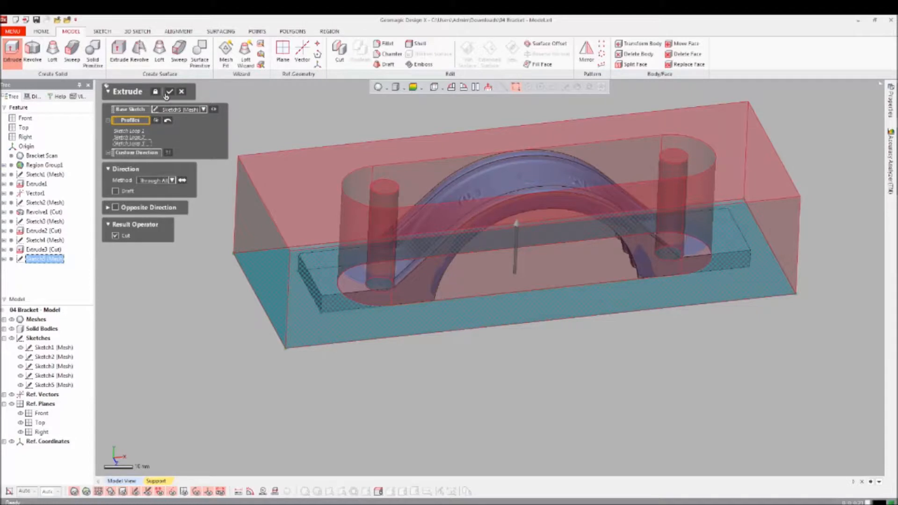
left_click(169, 92)
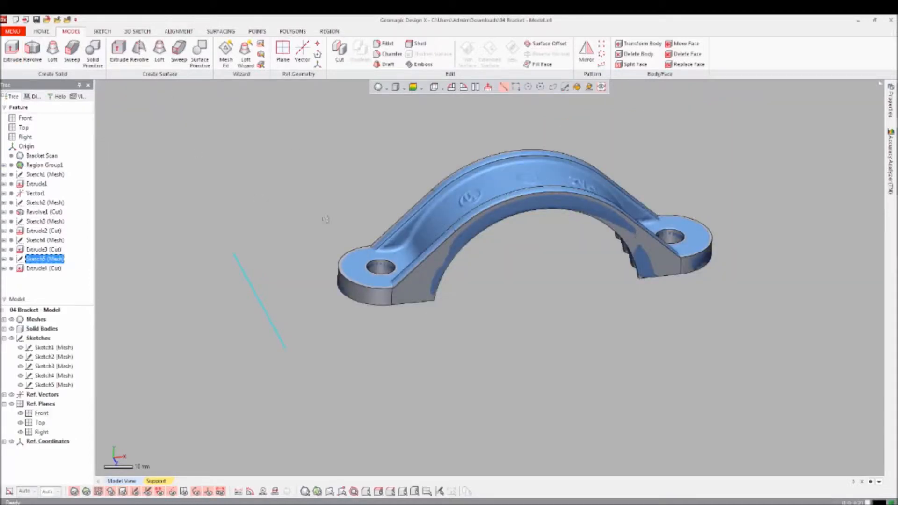
- Check the solid against the scan with the Deviation for Body color map, and switch the analysis back to None
scroll(533, 220, "down", 1)
scroll(561, 223, "up", 3)
right_click_drag(554, 233, 491, 280, "ctrl")
scroll(484, 246, "up", 2)
left_click(890, 150)
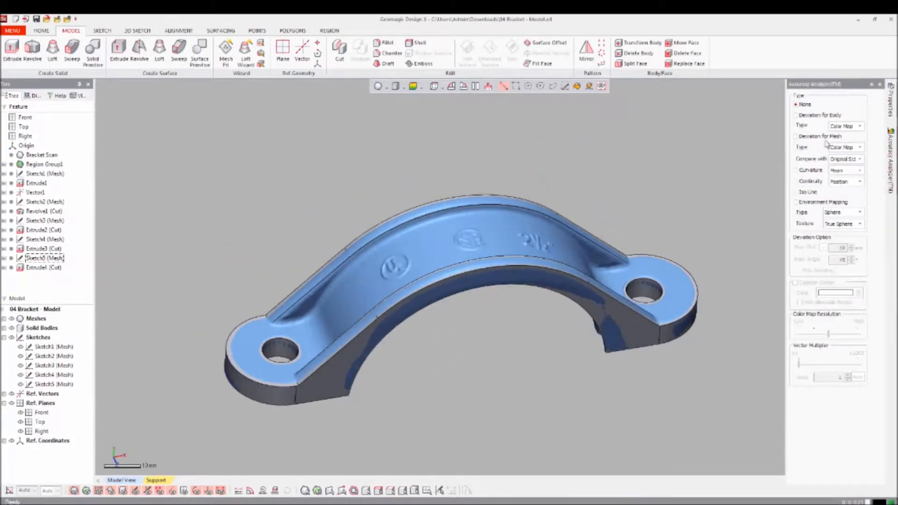
left_click(813, 117)
right_click_drag(584, 257, 640, 253)
mouse_move(892, 150)
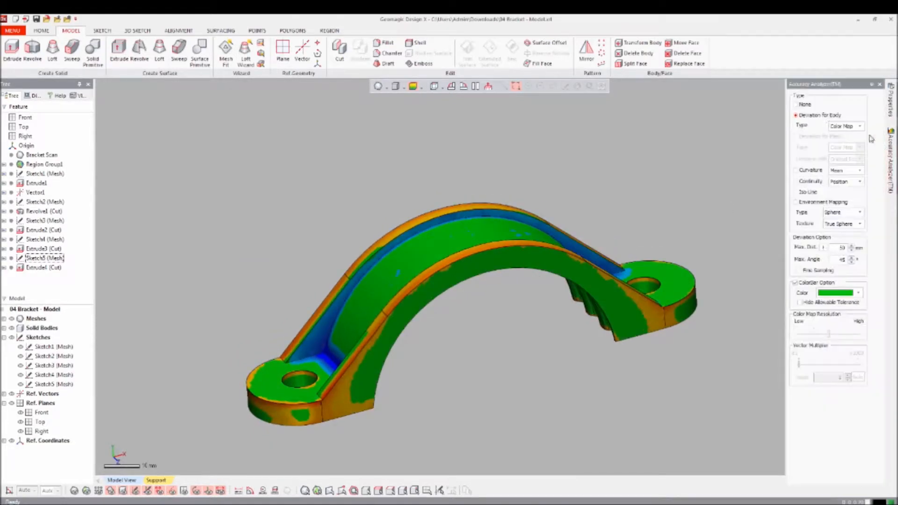
left_click(796, 104)
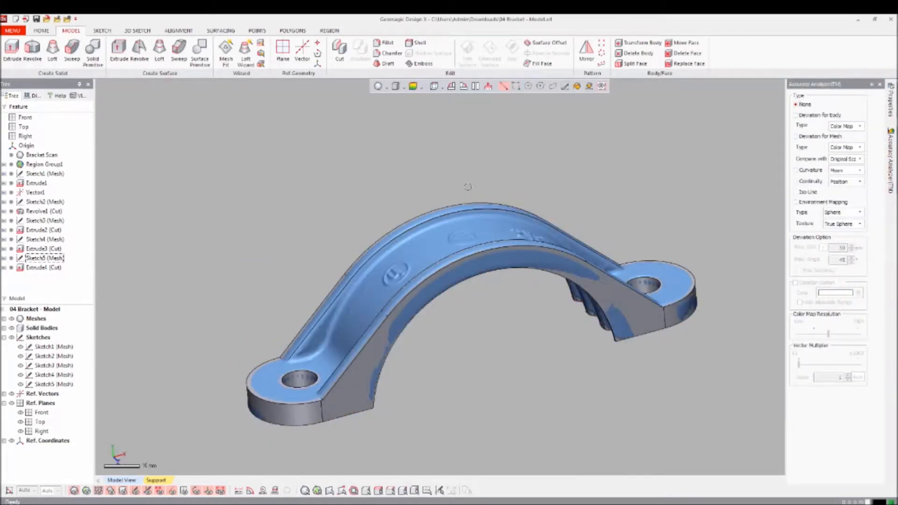
- Hide the scan mesh and apply an 8 mm constant fillet to the edges where the channel floor meets both feet
key("ctrl+1")
scroll(395, 249, "down", 1)
scroll(396, 249, "up", 2)
right_click_drag(392, 264, 482, 243, "ctrl")
right_click(317, 303)
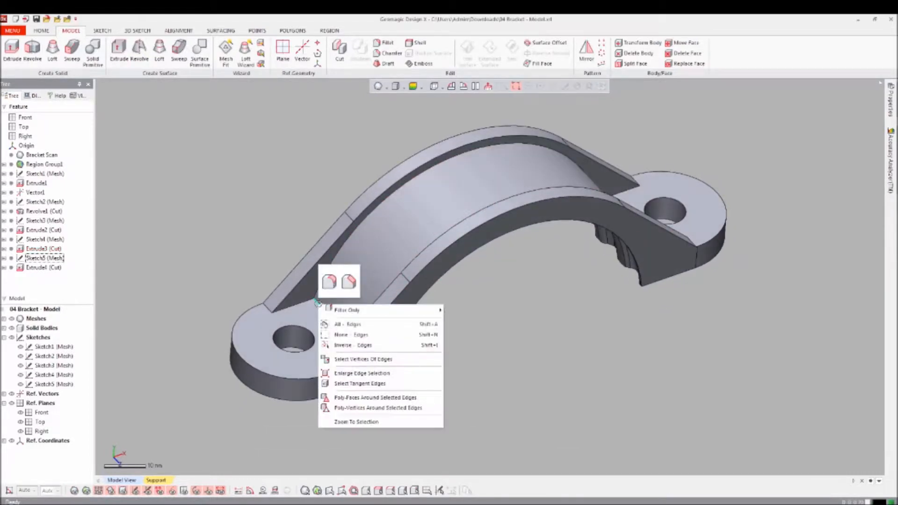
left_click(327, 290)
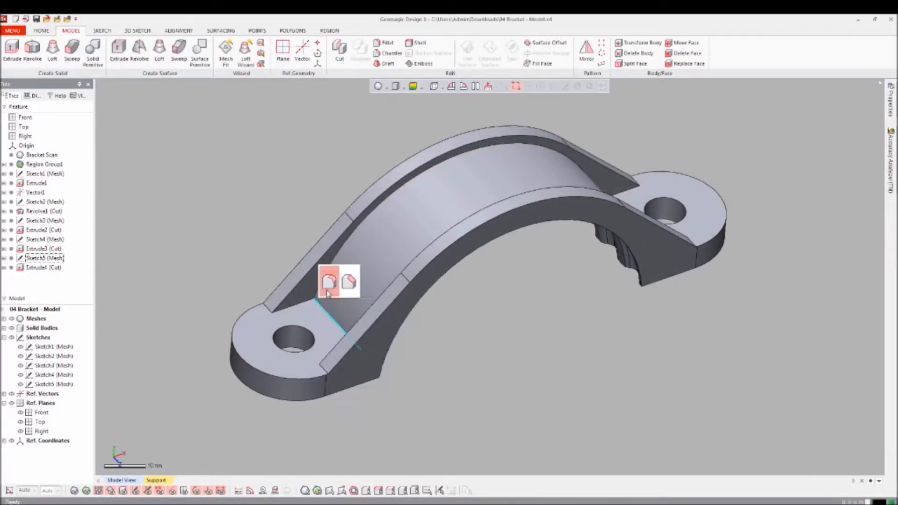
left_click(252, 168)
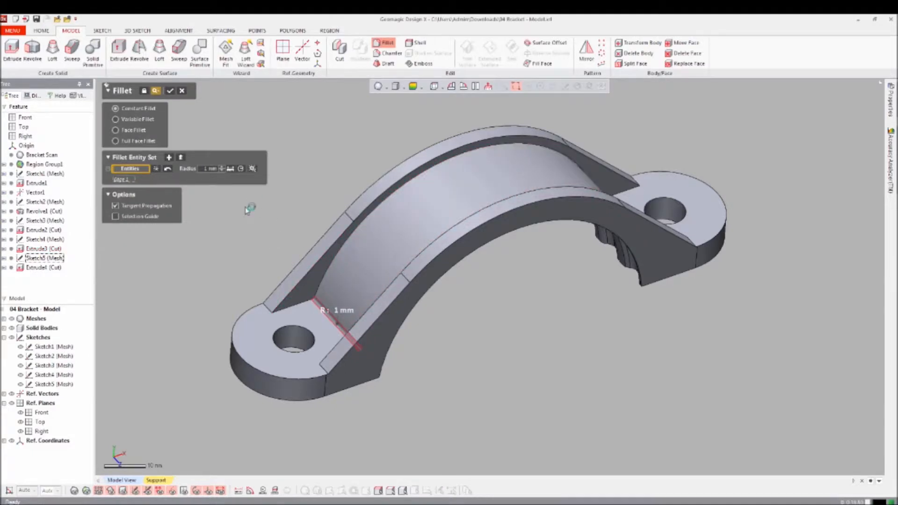
type("8")
key("Return")
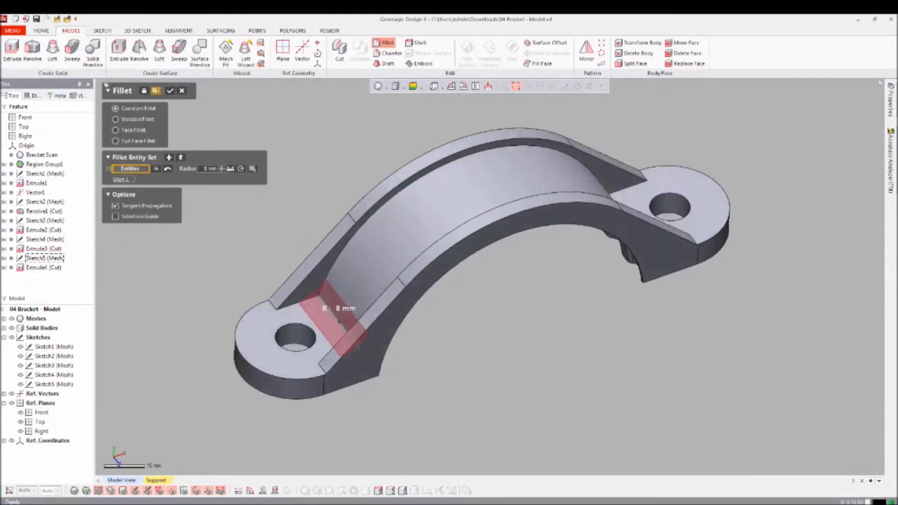
left_click(654, 196)
key("Return")
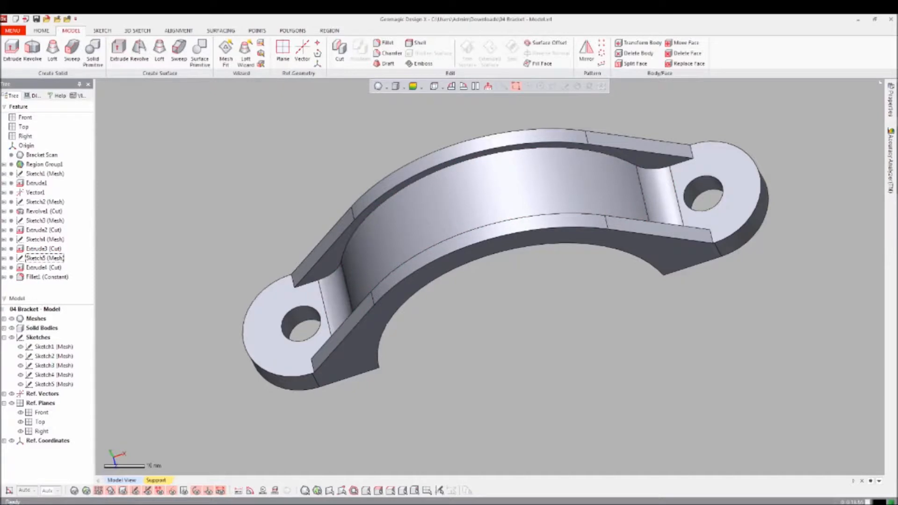
- Apply a 2 mm constant fillet to the four short outer edges where the side walls end at the feet
scroll(486, 290, "down", 2)
scroll(486, 290, "up", 3)
right_click_drag(486, 290, 507, 276)
right_click(236, 263)
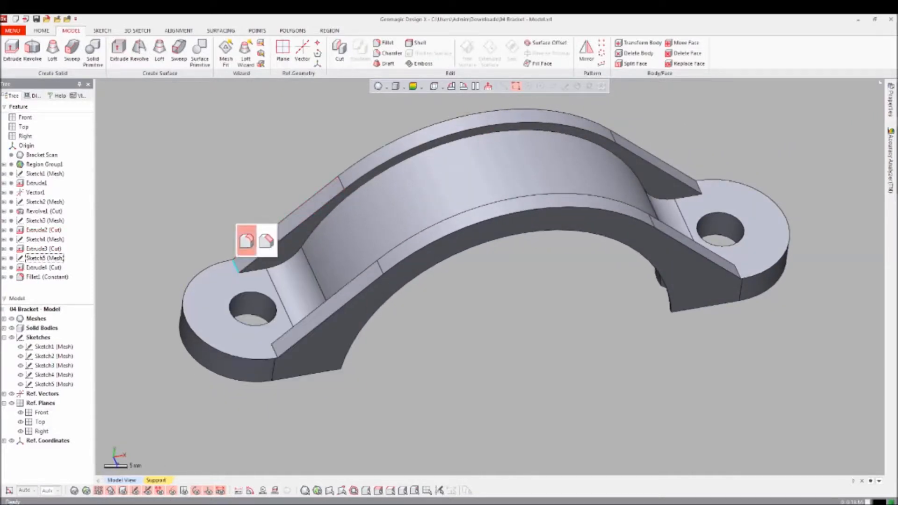
left_click(246, 240)
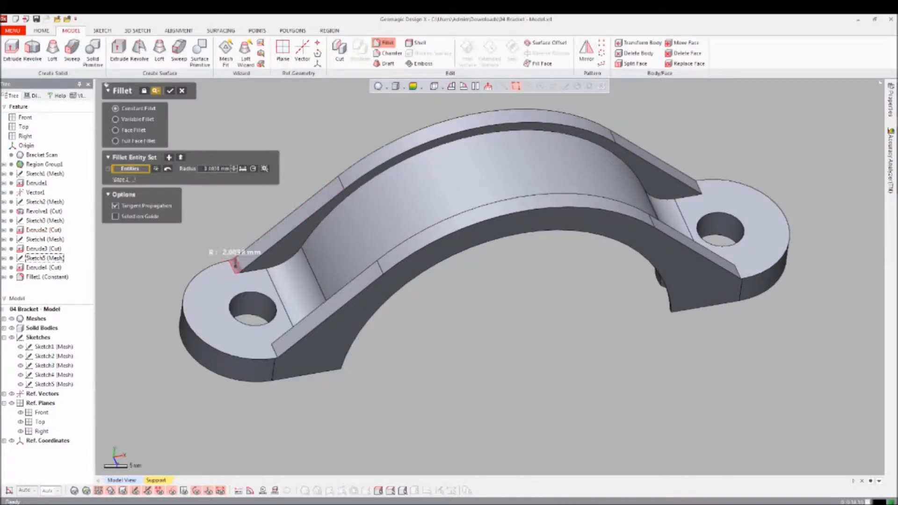
type("2")
key("Return")
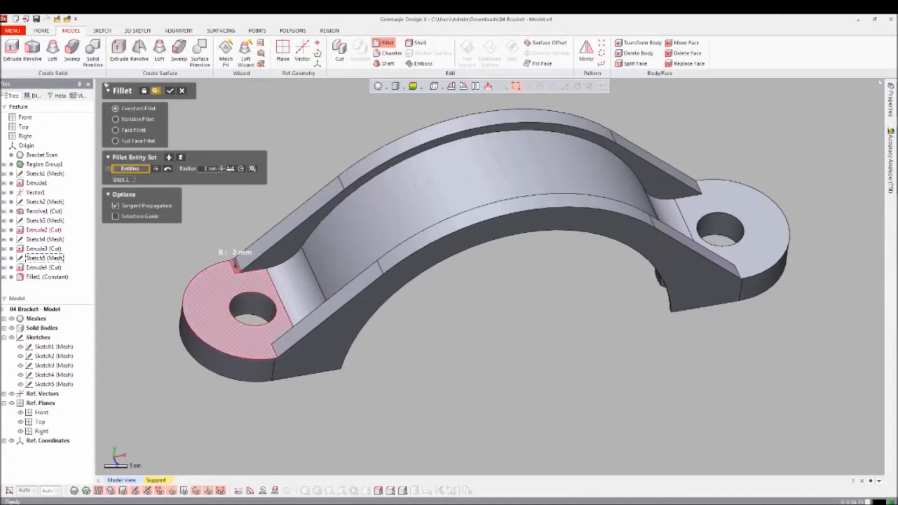
left_click(274, 351)
right_click_drag(486, 210, 515, 187)
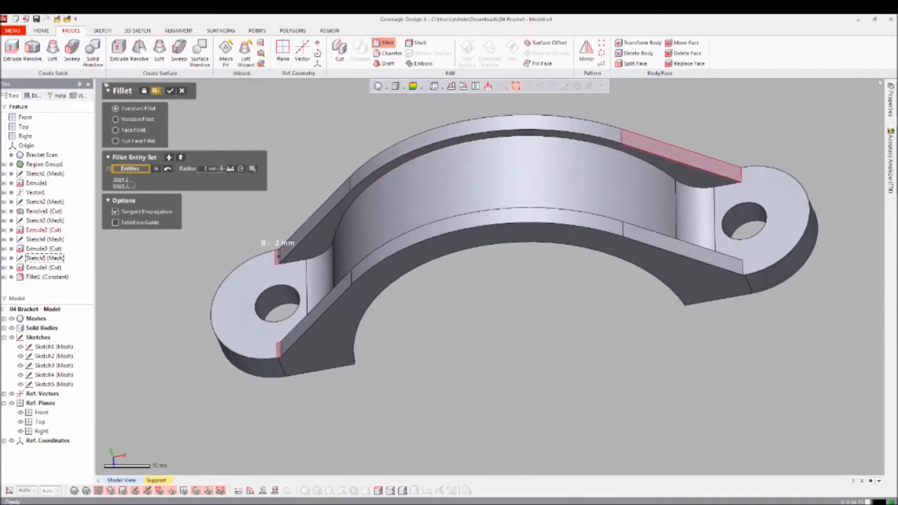
left_click(741, 174)
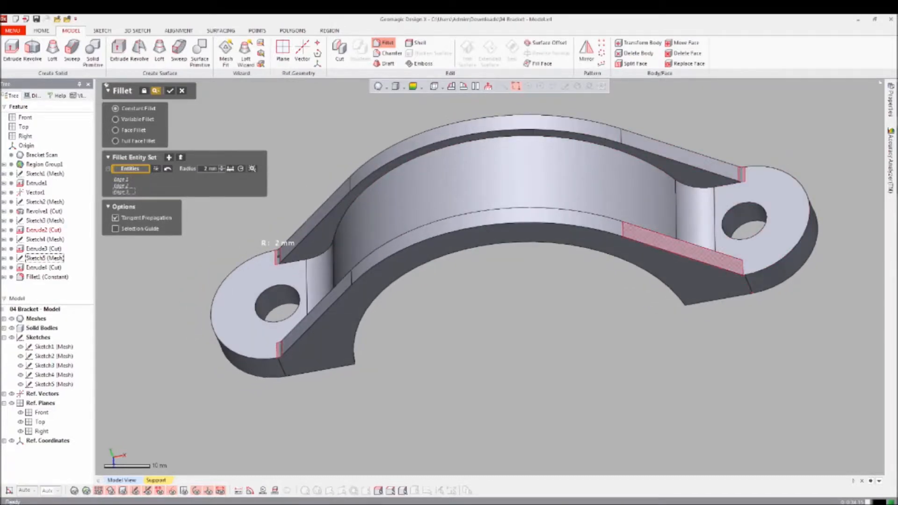
left_click(742, 266)
left_click(170, 90)
- Apply a 1.75 mm constant fillet to the outer top edge running around the side walls and both feet
right_click_drag(514, 243, 463, 253)
left_click(464, 234)
left_click(474, 211)
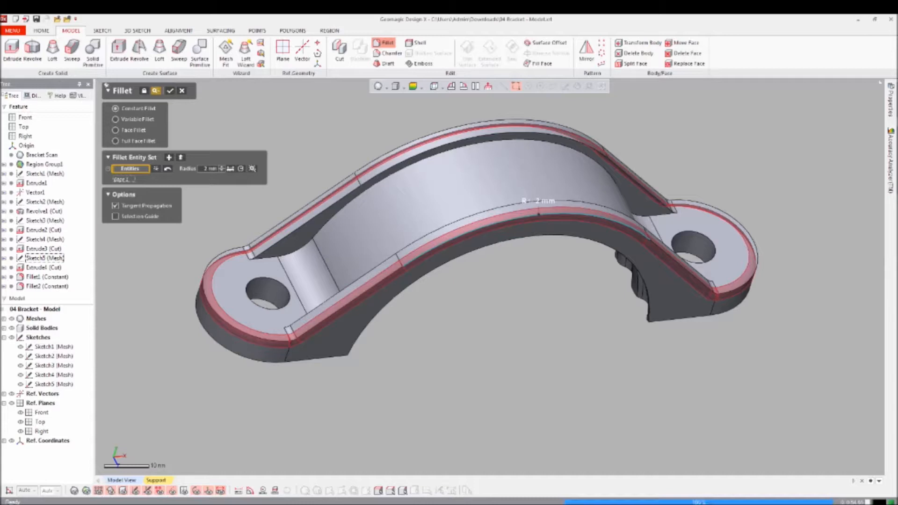
key("Return")
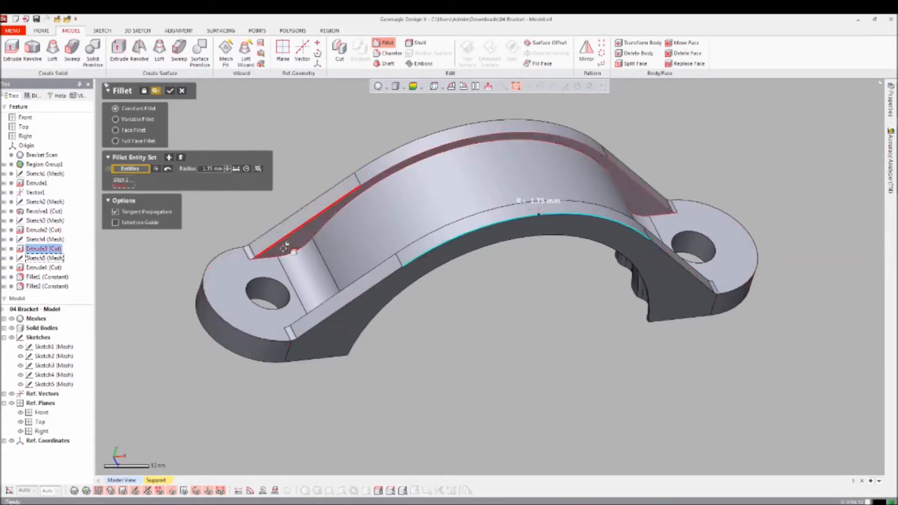
left_click(170, 91)
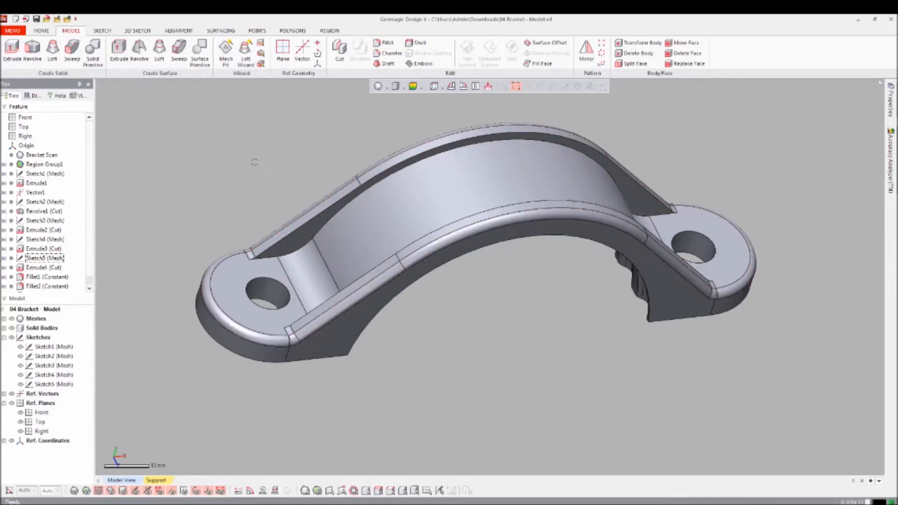
- Apply a 1 mm constant fillet to the inner top edges of both side walls and the rims of the bolt holes
left_click(279, 243)
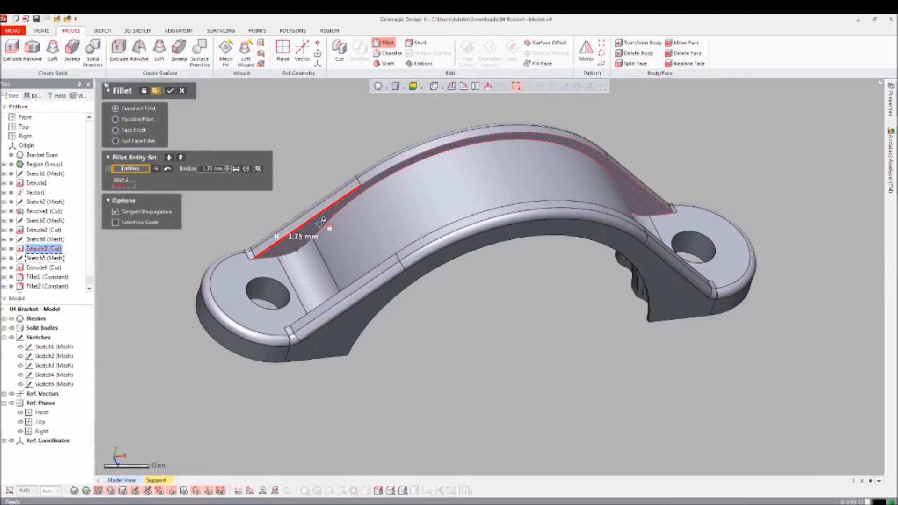
type("1")
key("Return")
right_click_drag(256, 206, 299, 337)
left_click(333, 349)
left_click(273, 312)
left_click(696, 154)
right_click_drag(696, 154, 664, 88)
key("Return")
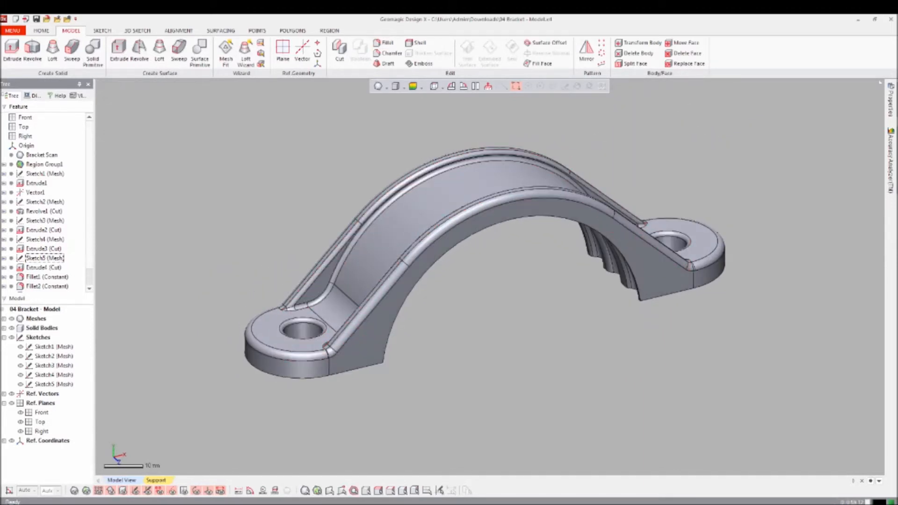
- Show the scan mesh, check the filleted solid with the Deviation for Body color map, and set the analysis back to None
key("ctrl+1")
mouse_move(486, 196)
right_mouse_down()
mouse_move(473, 299)
mouse_move(481, 192)
right_mouse_up()
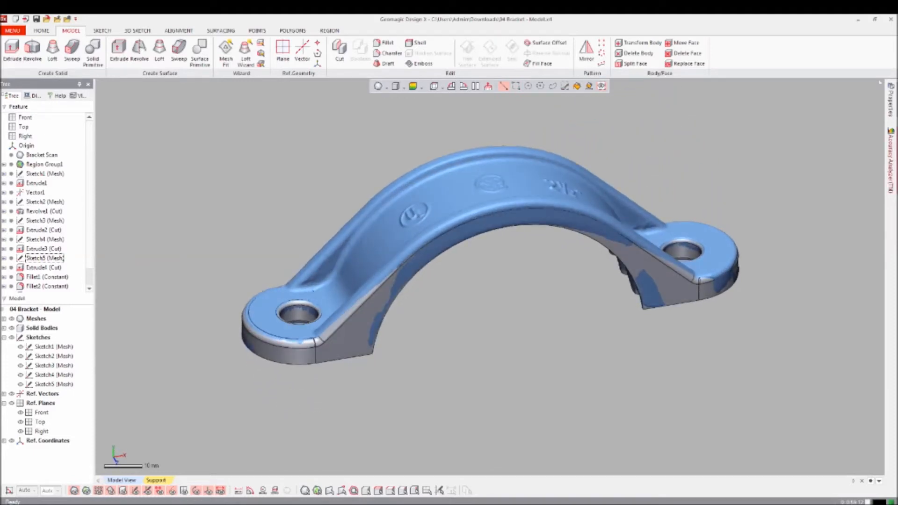
left_click(891, 160)
left_click(795, 115)
scroll(490, 277, "down", 1)
right_click_drag(487, 196, 444, 210)
scroll(490, 277, "up", 1)
scroll(489, 277, "down", 1)
scroll(489, 276, "up", 2)
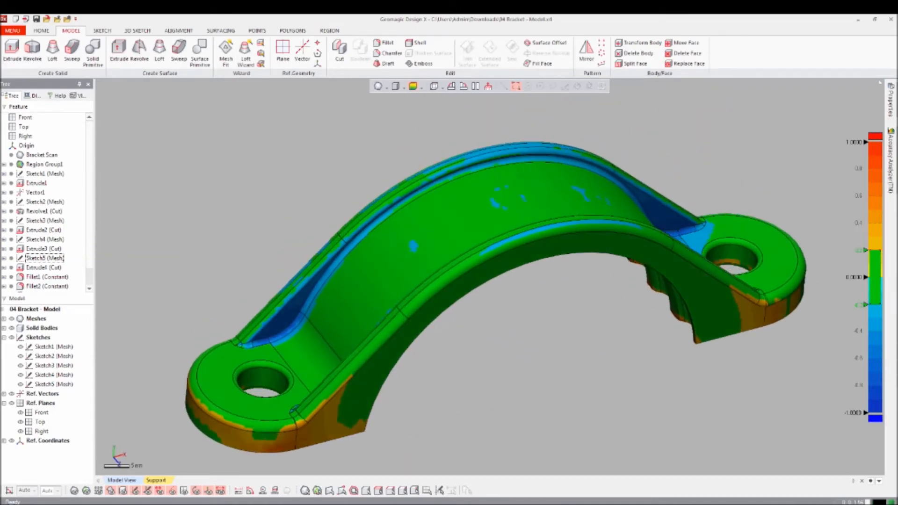
mouse_move(889, 161)
left_click(795, 104)
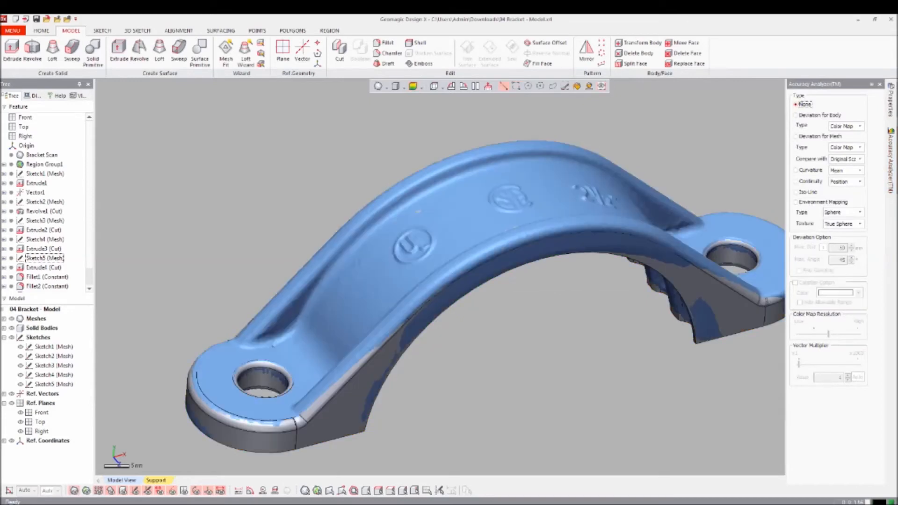
- Hide the scan mesh and inspect the finished solid bracket from several angles
scroll(489, 276, "down", 2)
right_click_drag(487, 262, 362, 172)
key("ctrl+1")
scroll(464, 215, "up", 2)
scroll(434, 201, "down", 1)
right_click_drag(434, 201, 435, 234)
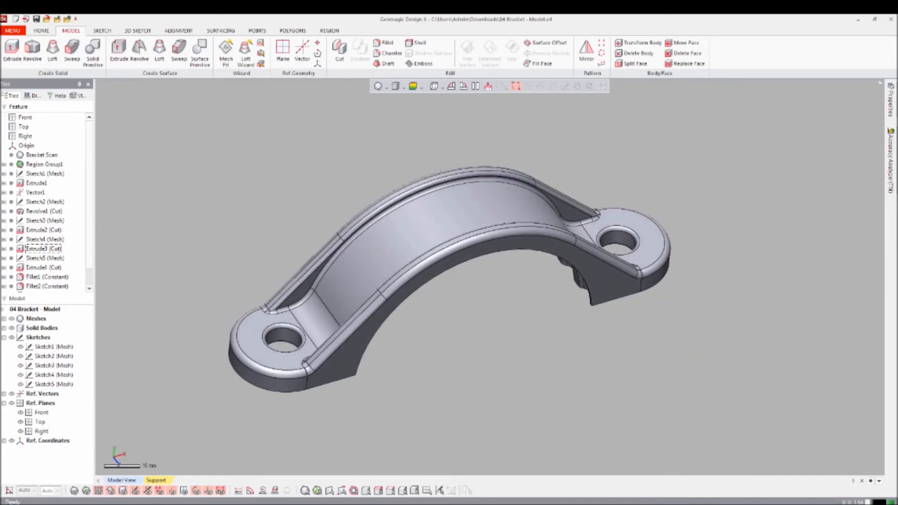